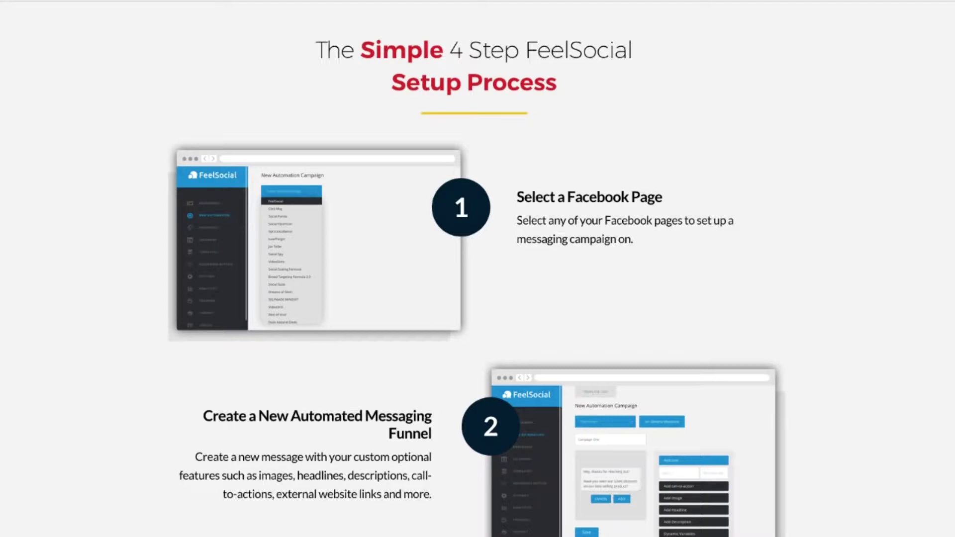
# Scroll down through the sales page's broadcast steps and back up a little
pyautogui.scroll(-5, 477, 277)
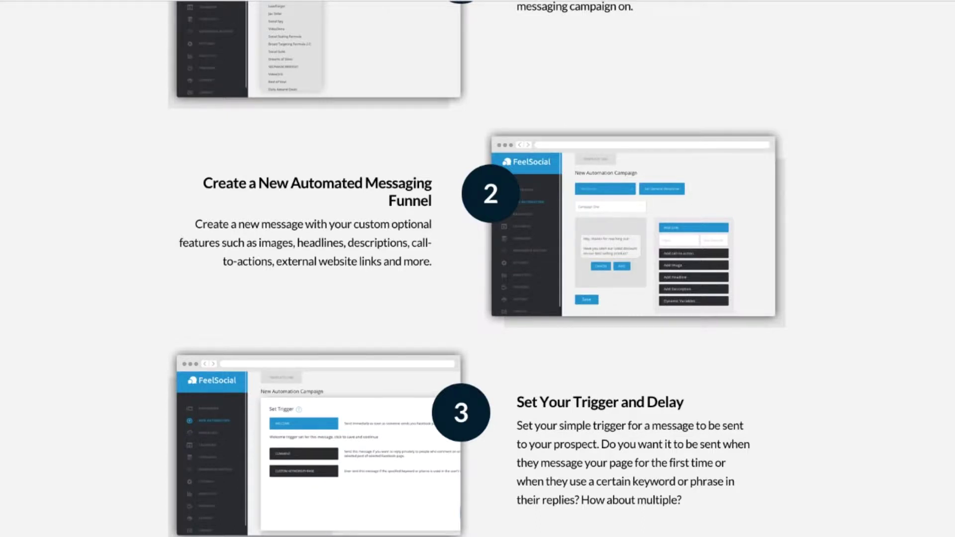
pyautogui.scroll(-3, 478, 269)
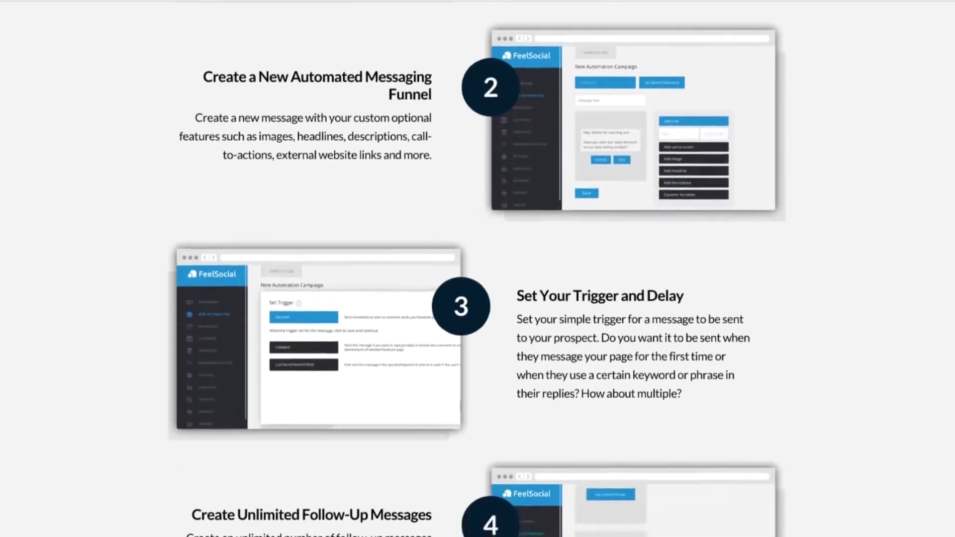
pyautogui.scroll(-5, 477, 268)
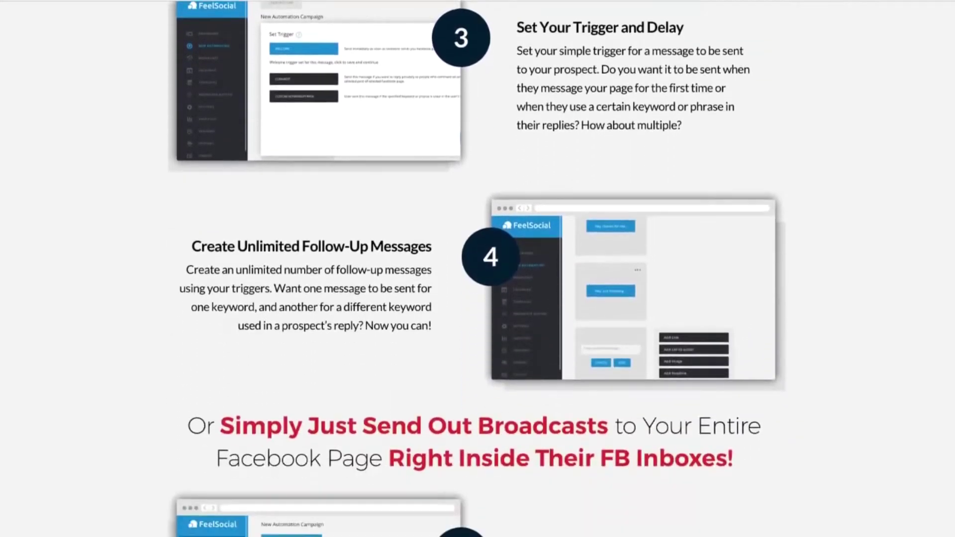
pyautogui.scroll(-9, 477, 269)
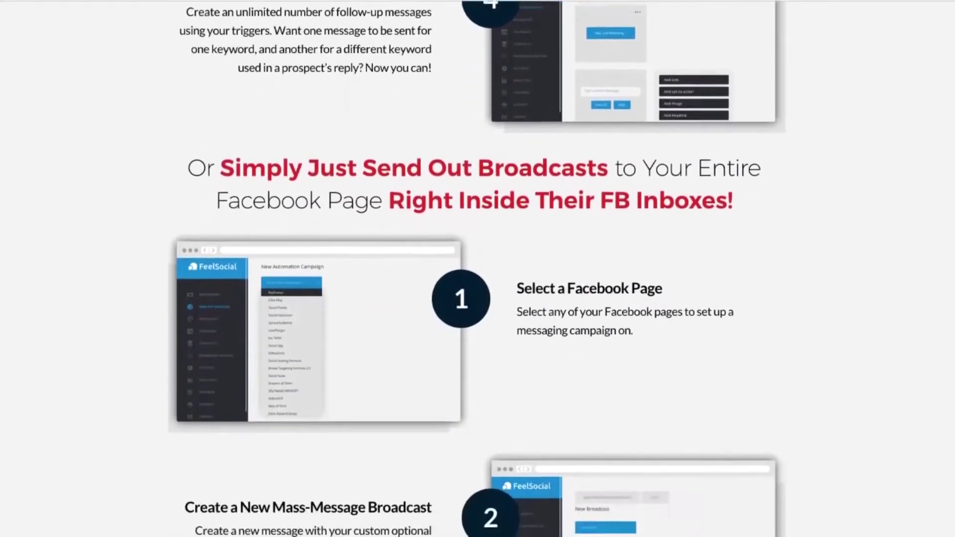
pyautogui.scroll(-2, 478, 268)
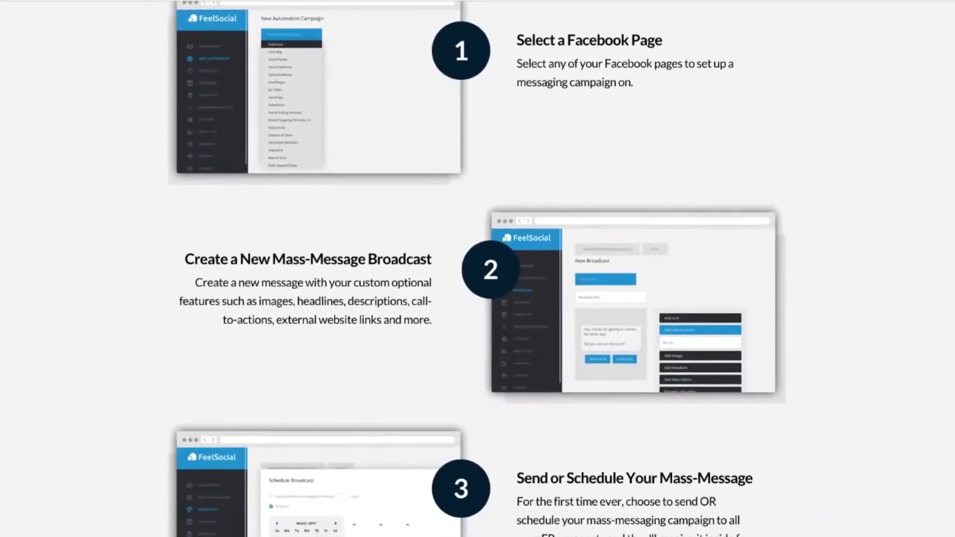
pyautogui.scroll(-2, 478, 268)
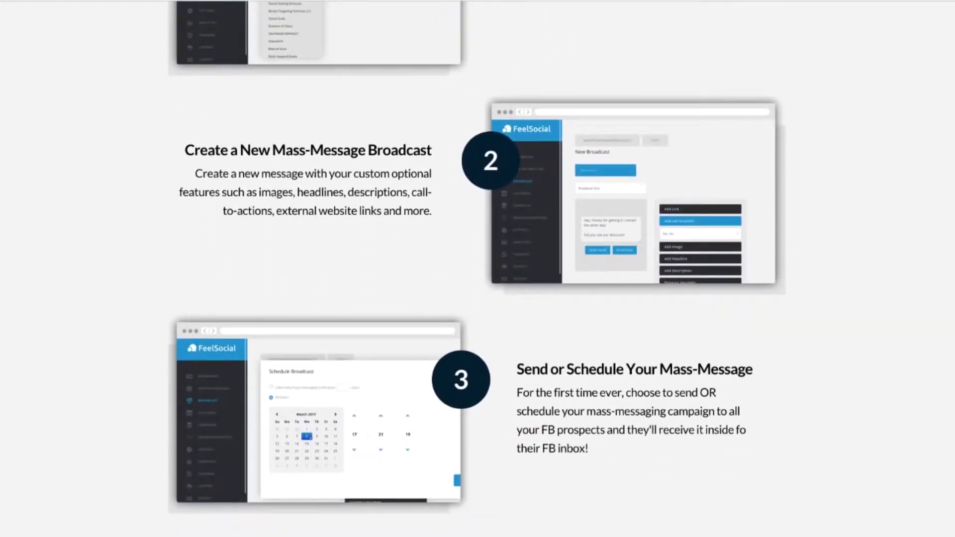
pyautogui.scroll(-4, 477, 269)
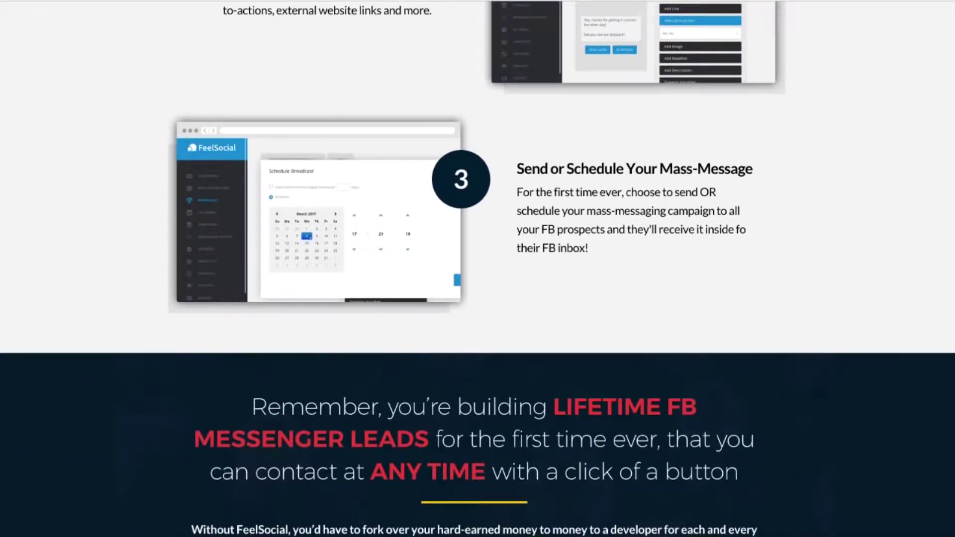
pyautogui.scroll(2, 478, 269)
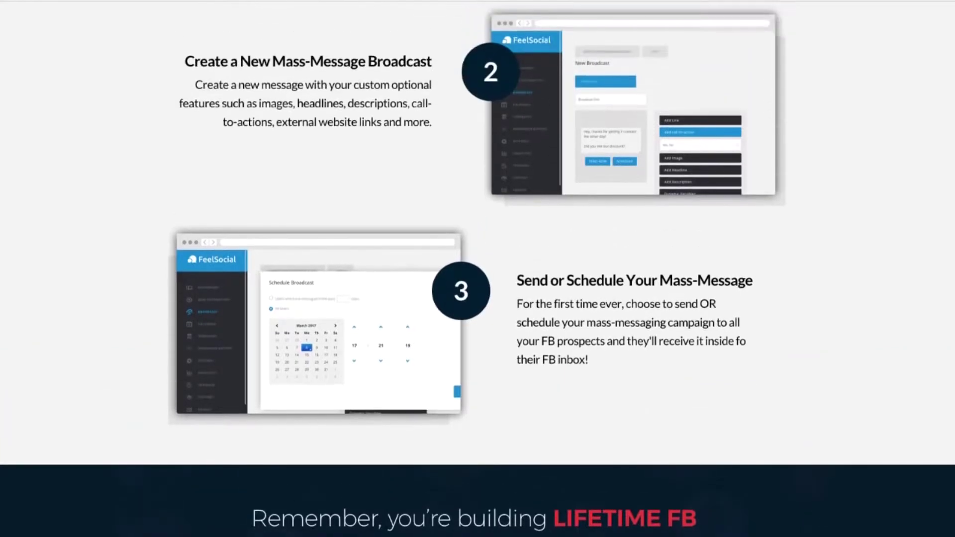
pyautogui.scroll(1, 478, 269)
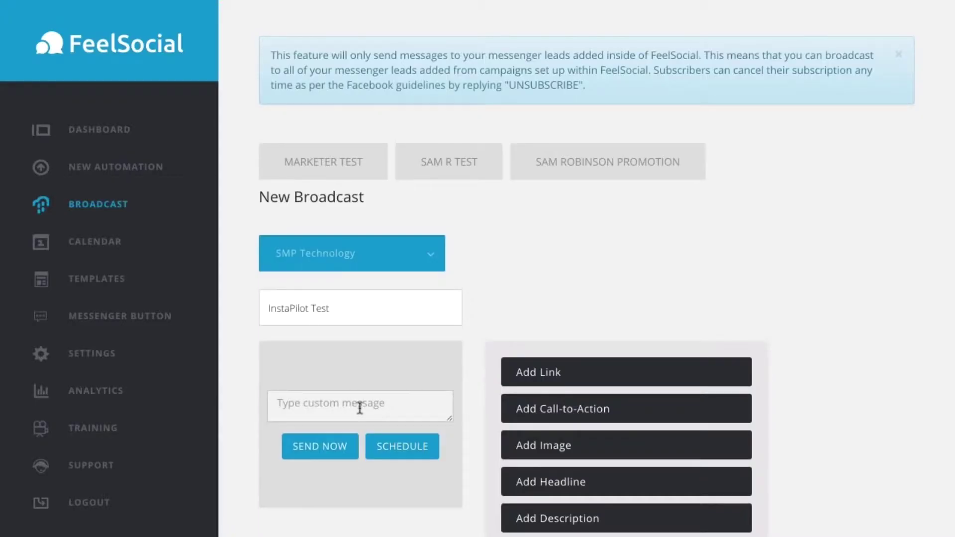
# Write 'Hey [%FIRST_NAME%]' followed by the new Instagram software announcement line
pyautogui.click(359, 408)
pyautogui.write('Hey')
pyautogui.scroll(-4, 879, 442)
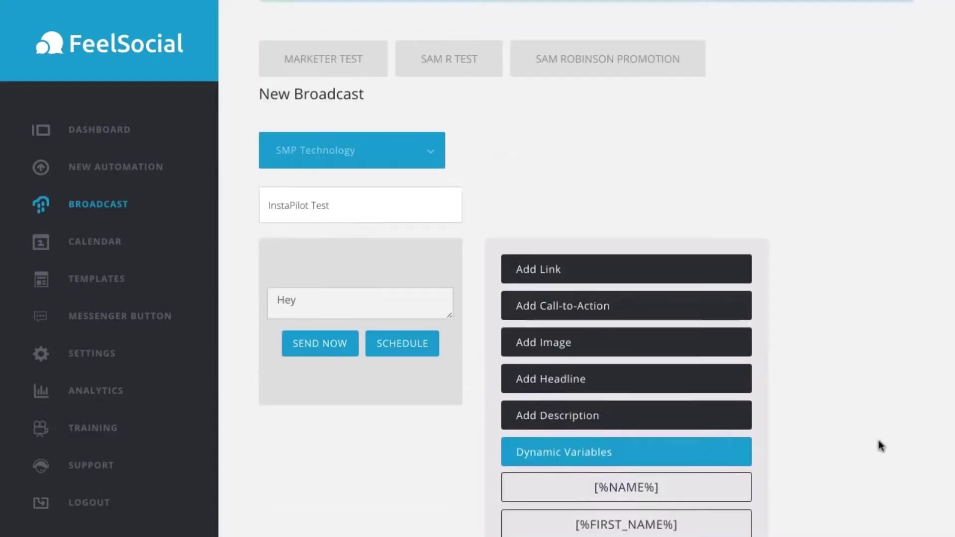
pyautogui.click(610, 448)
pyautogui.click(399, 227)
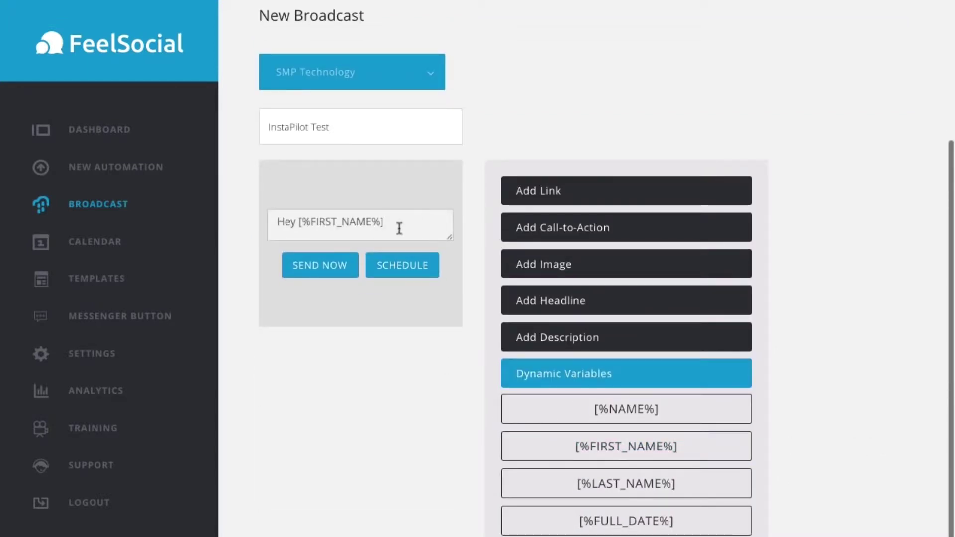
pyautogui.press('Return')
pyautogui.press('Return')
pyautogui.write('Did you know we ')
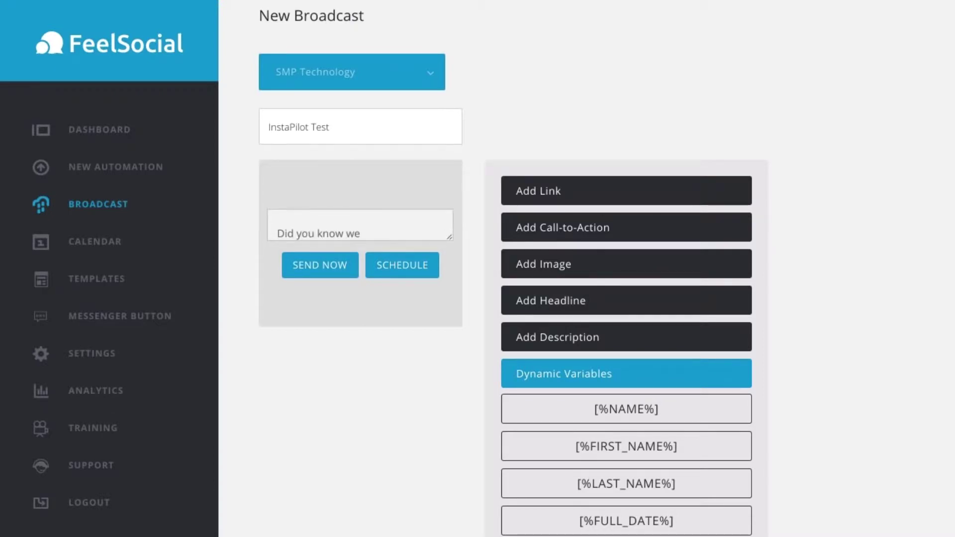
pyautogui.write('launched a new Instagram ')
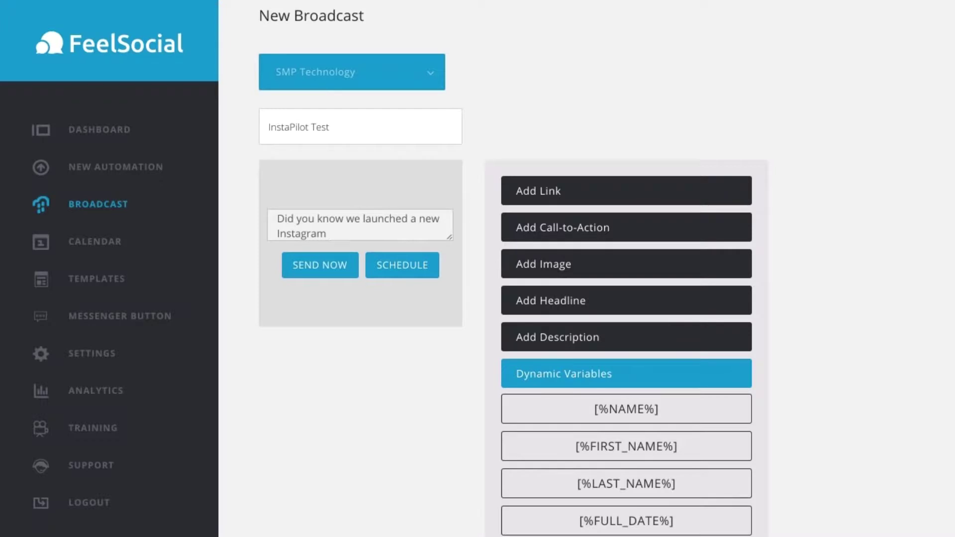
pyautogui.write('software this week. Check it')
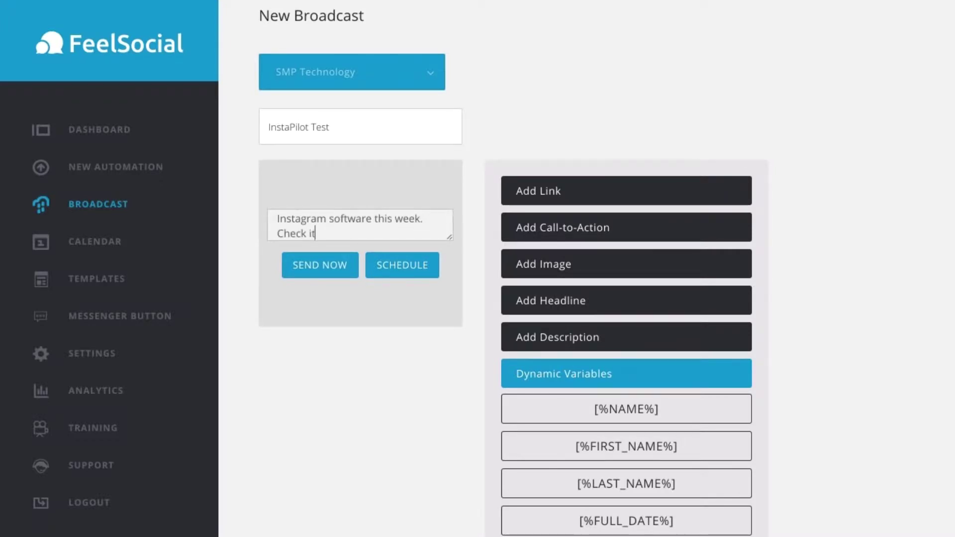
pyautogui.write(' out at')
pyautogui.click(533, 202)
pyautogui.scroll(2, 534, 202)
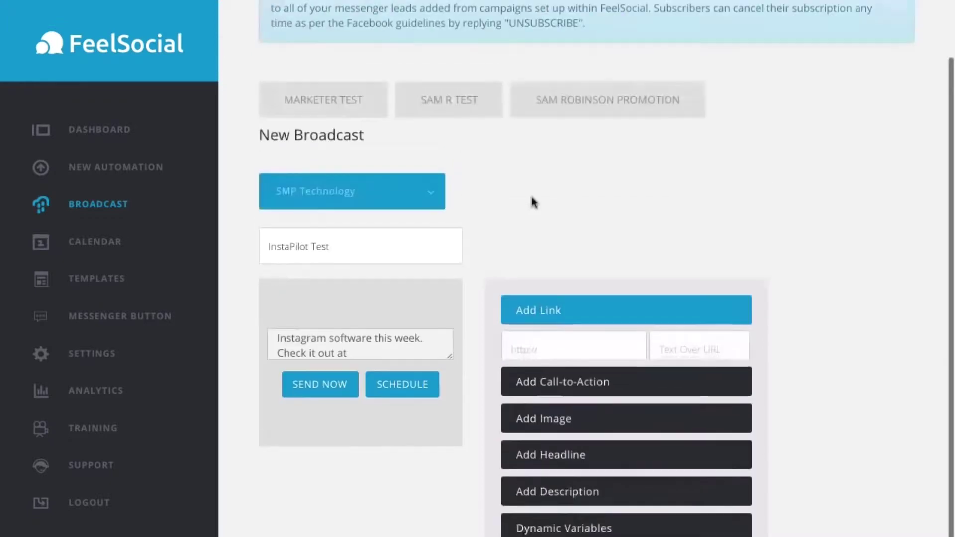
pyautogui.scroll(1, 533, 202)
pyautogui.click(576, 366)
pyautogui.write('http')
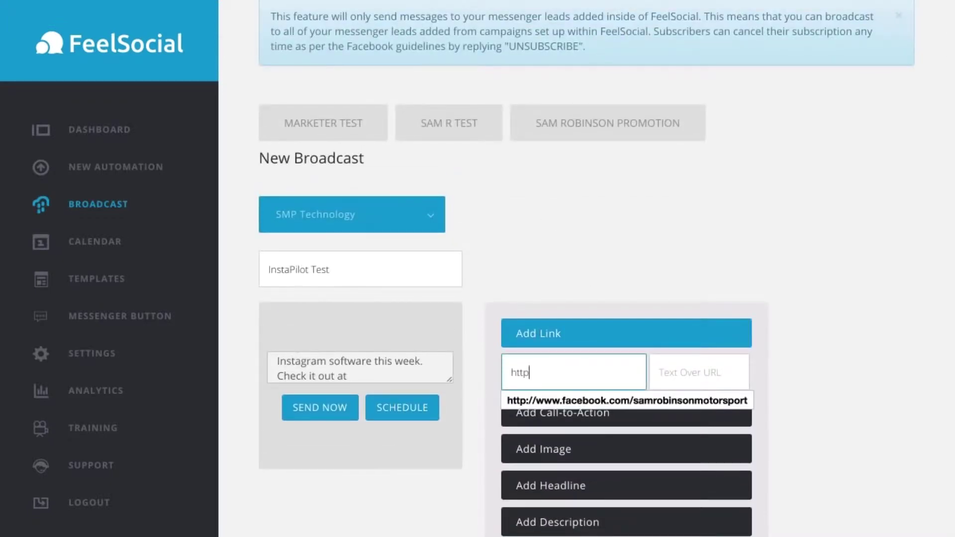
pyautogui.write('://i')
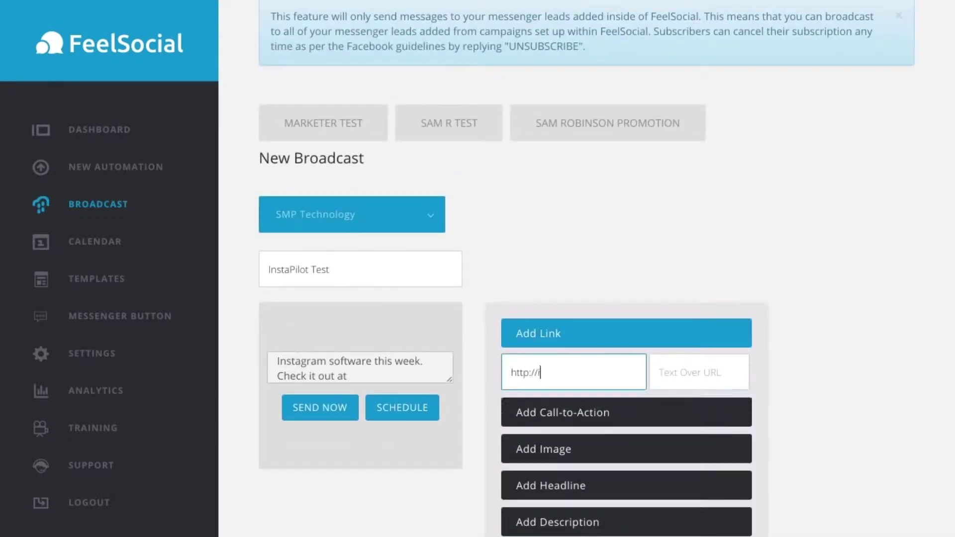
pyautogui.write('nstapilotapp.com')
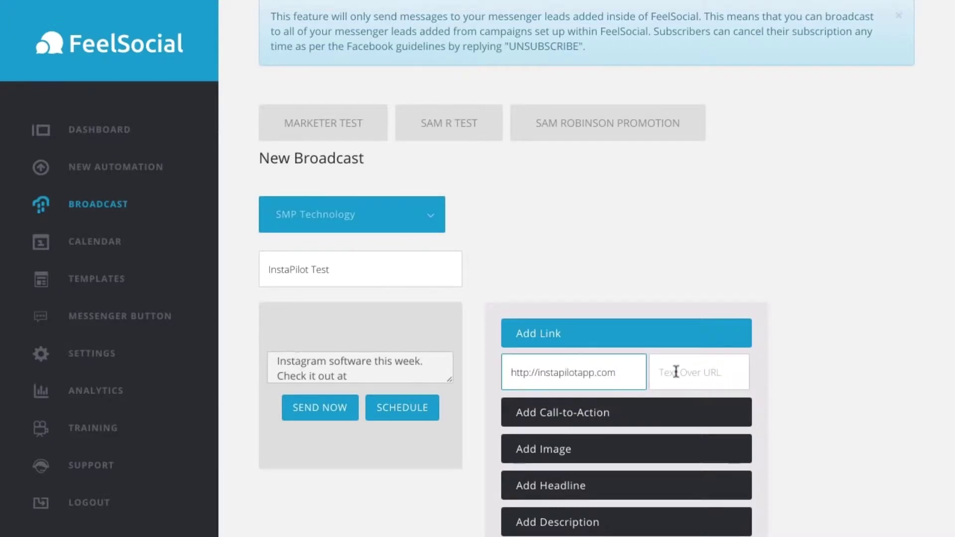
pyautogui.click(677, 372)
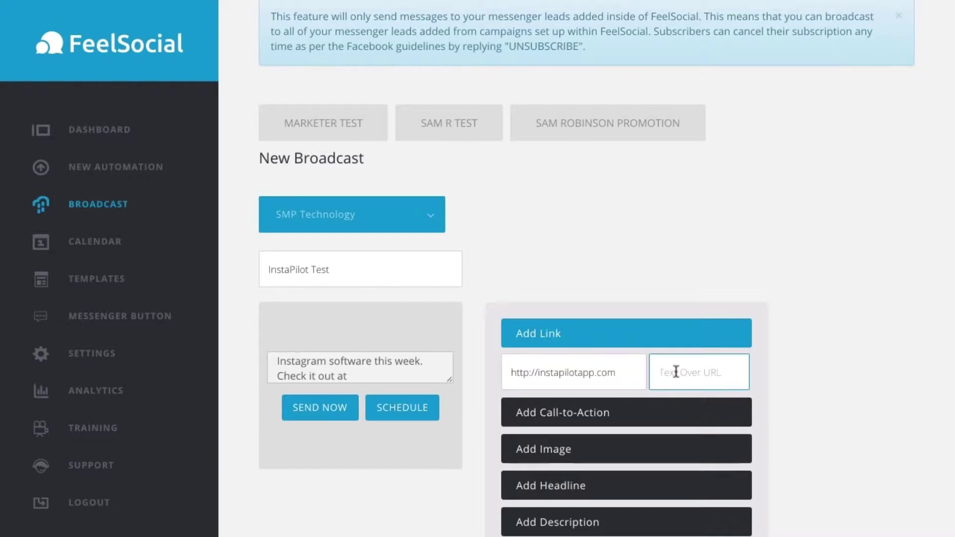
pyautogui.write('See InstaPilot Here')
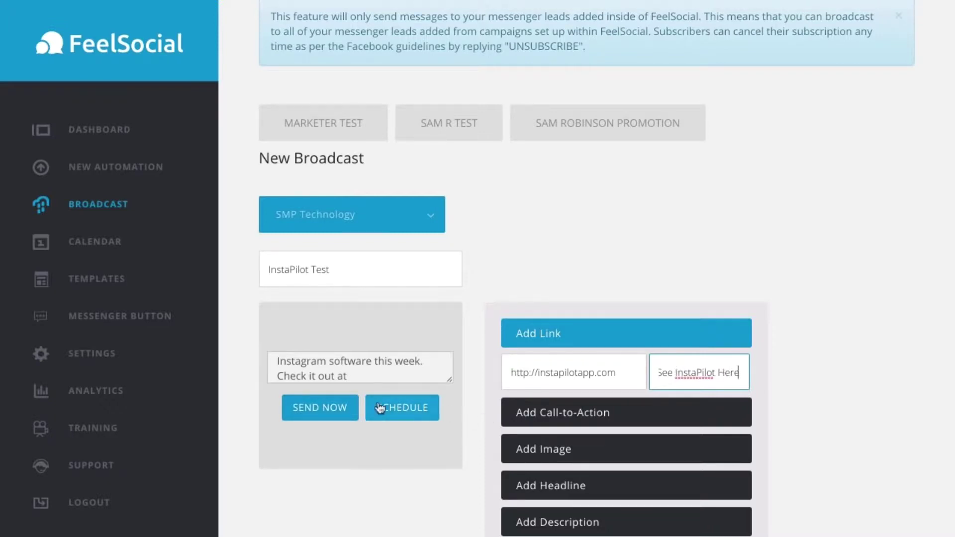
pyautogui.scroll(1, 278, 428)
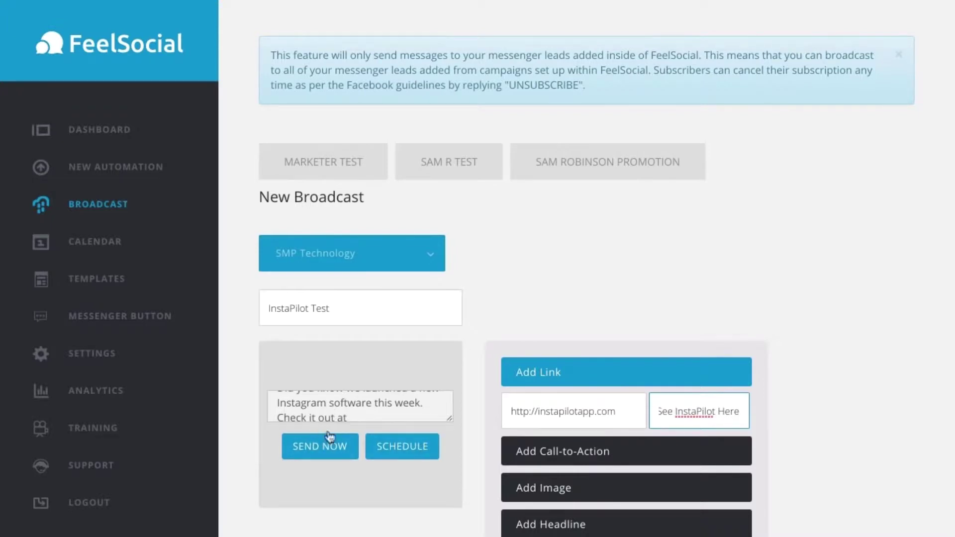
pyautogui.click(411, 452)
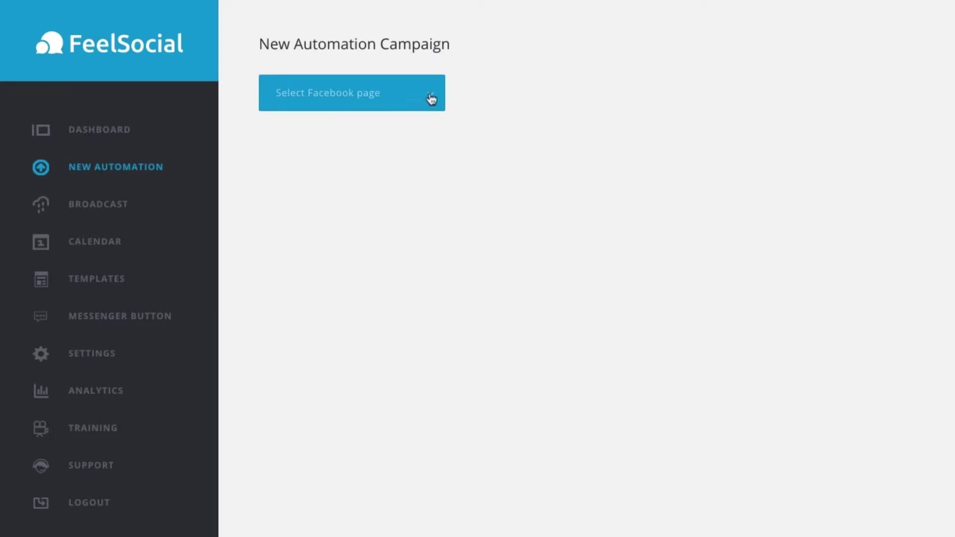
# Choose SMP Technology, name the campaign 'SMP Test Campaign', and begin a message with 'Hey'
pyautogui.click(431, 99)
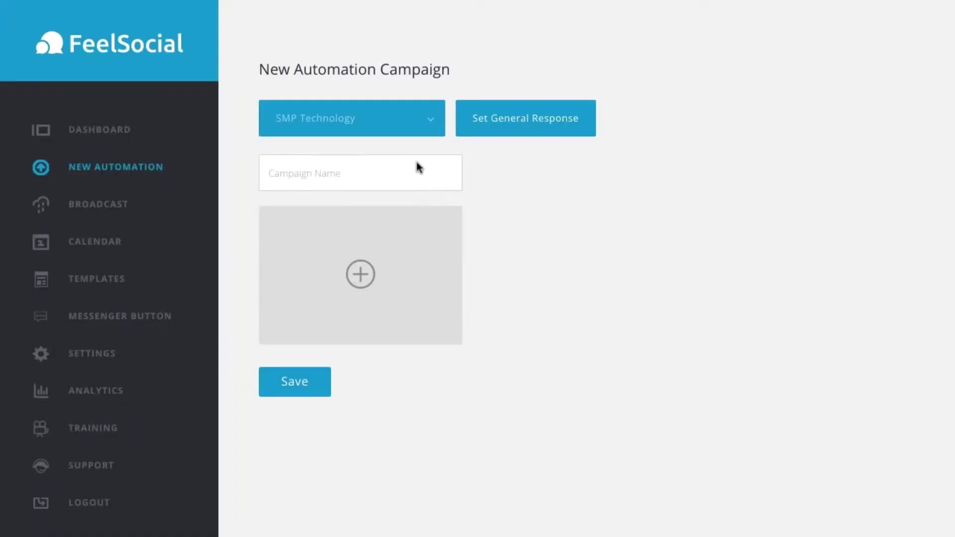
pyautogui.click(333, 173)
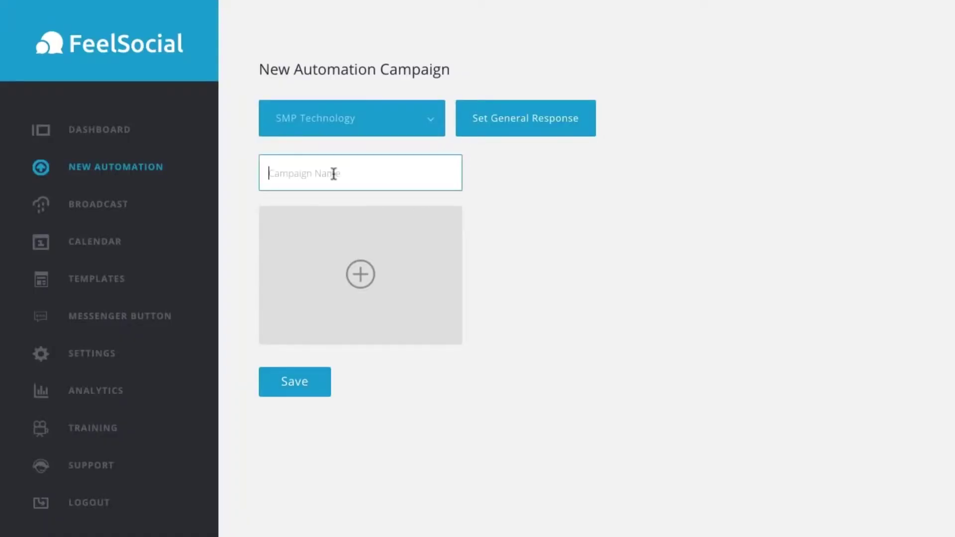
pyautogui.write('SMP Test Campaign')
pyautogui.click(361, 274)
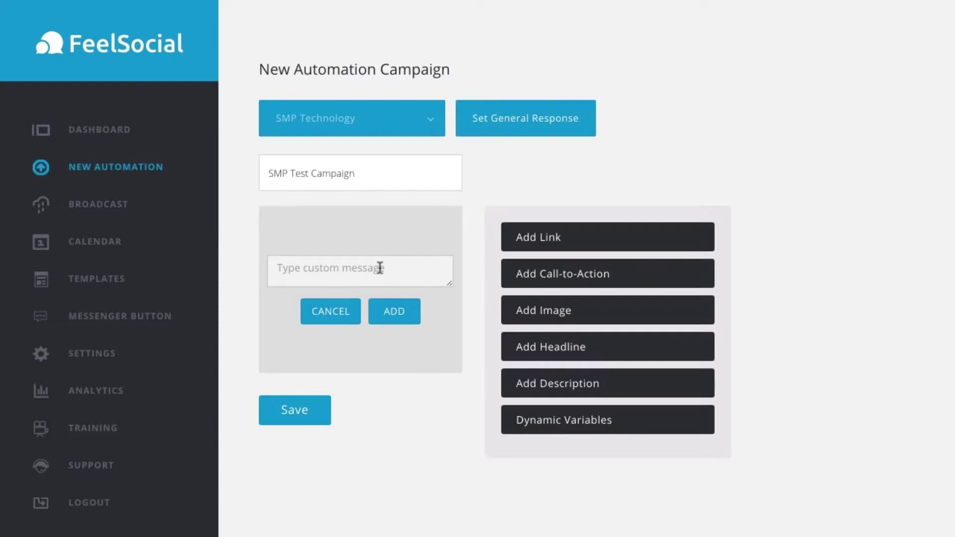
pyautogui.write('Hey')
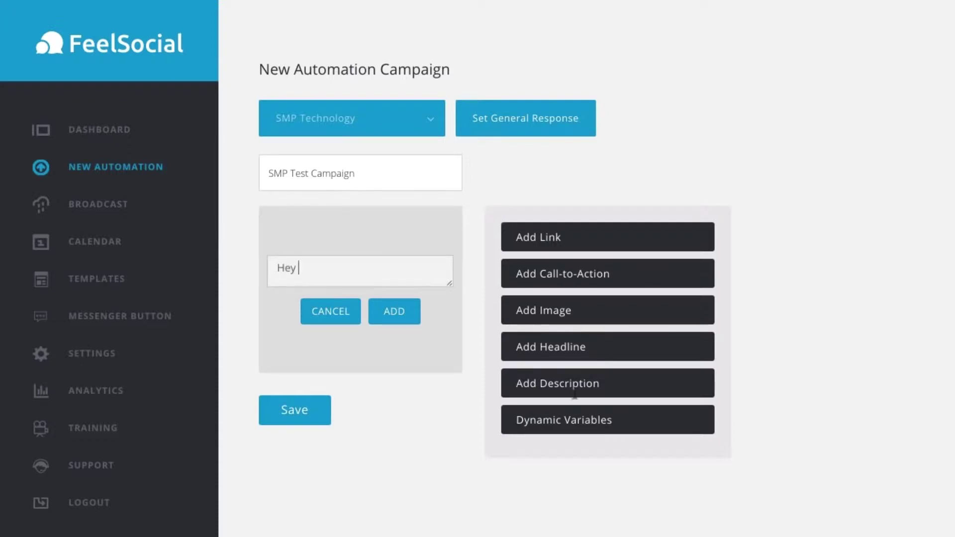
# Add [%FIRST_NAME%] after Hey and type the SMP Technology thank-you and support-desk message
pyautogui.click(572, 421)
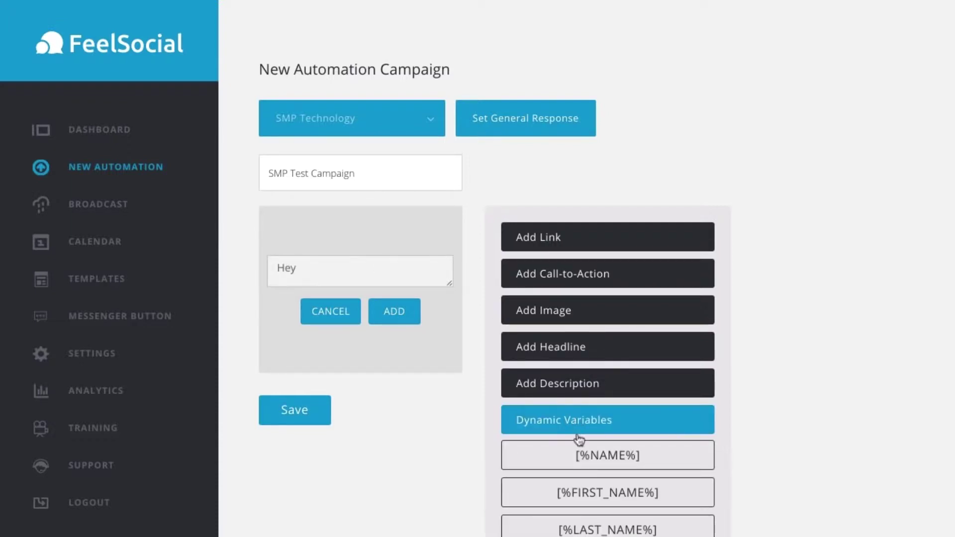
pyautogui.scroll(-1, 692, 454)
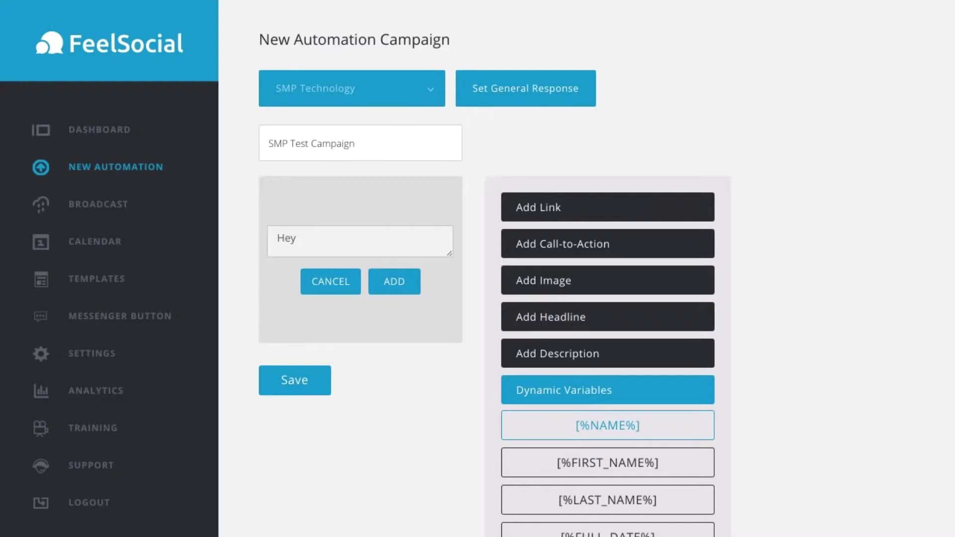
pyautogui.click(603, 465)
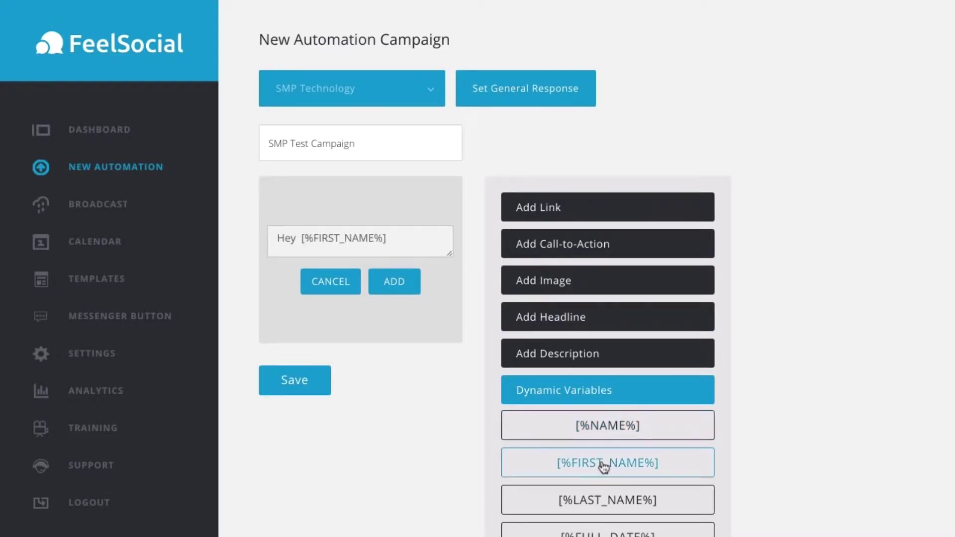
pyautogui.click(406, 250)
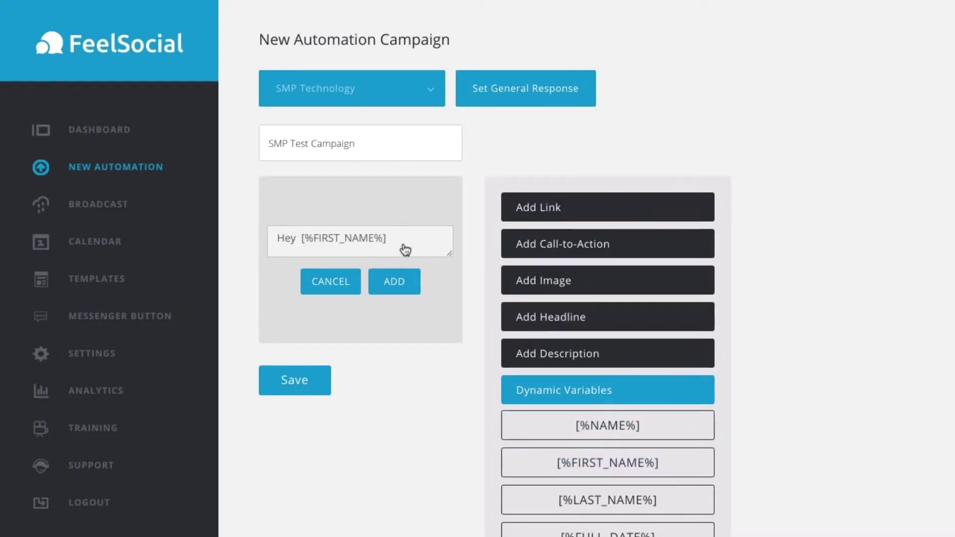
pyautogui.hotkey('ctrl', 'a')
pyautogui.press('BackSpace')
pyautogui.write('Thanks f')
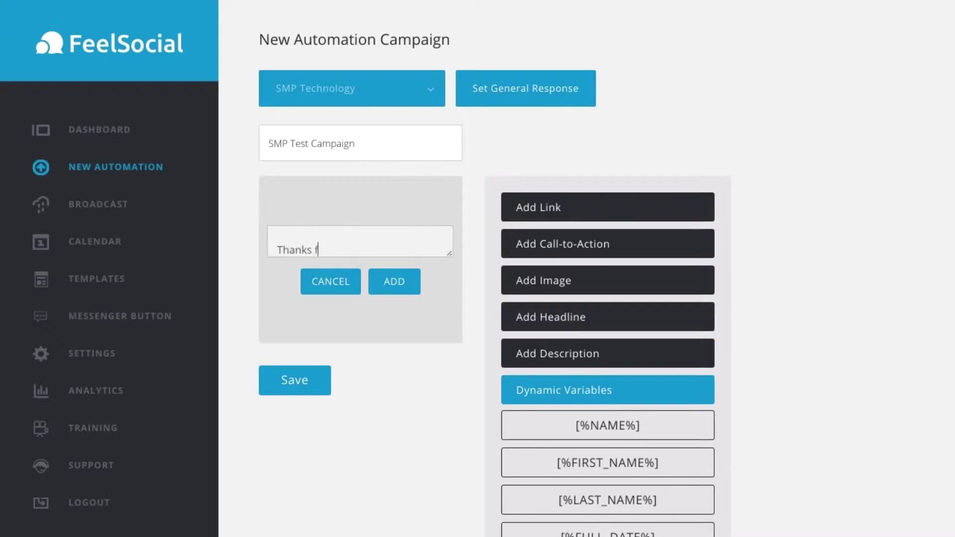
pyautogui.write('or getting in touch w')
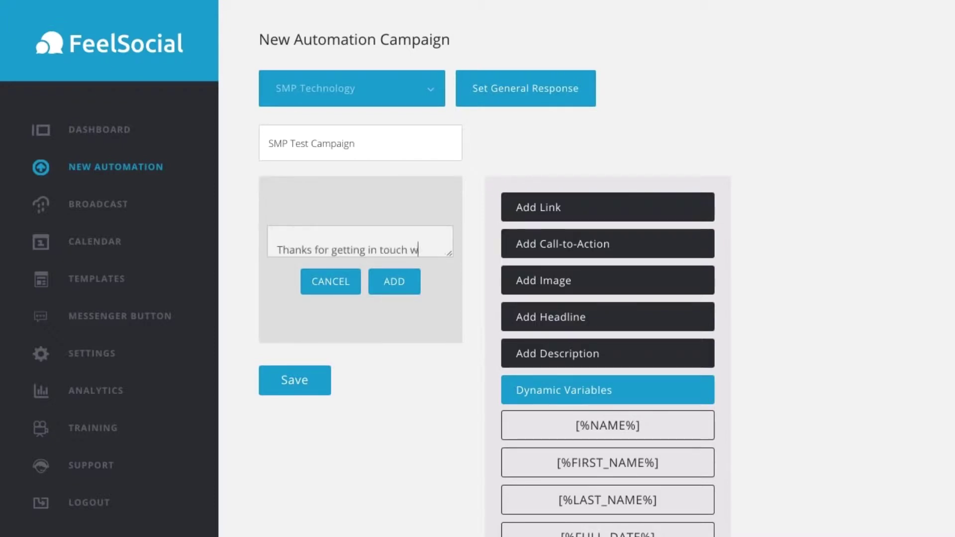
pyautogui.write('ith us on SMP')
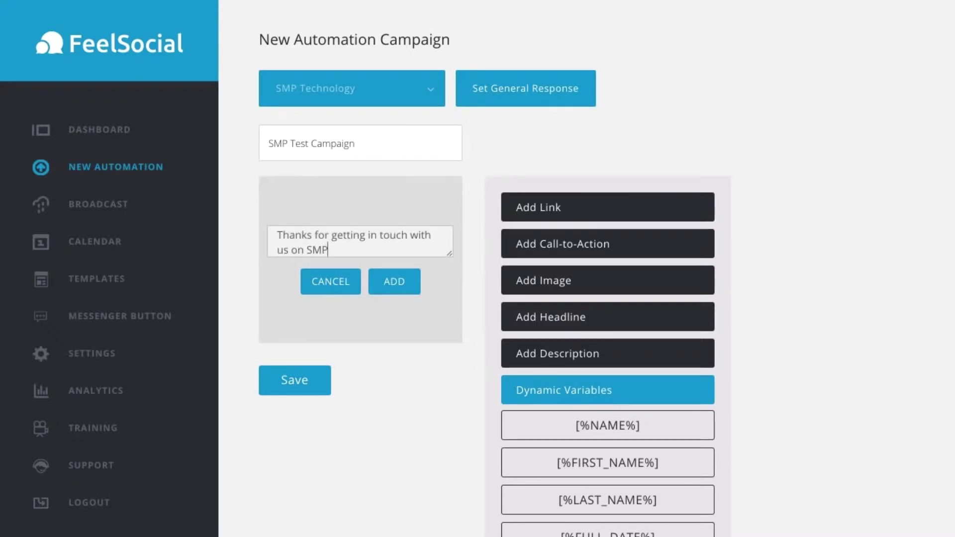
pyautogui.write(' Tehcnology')
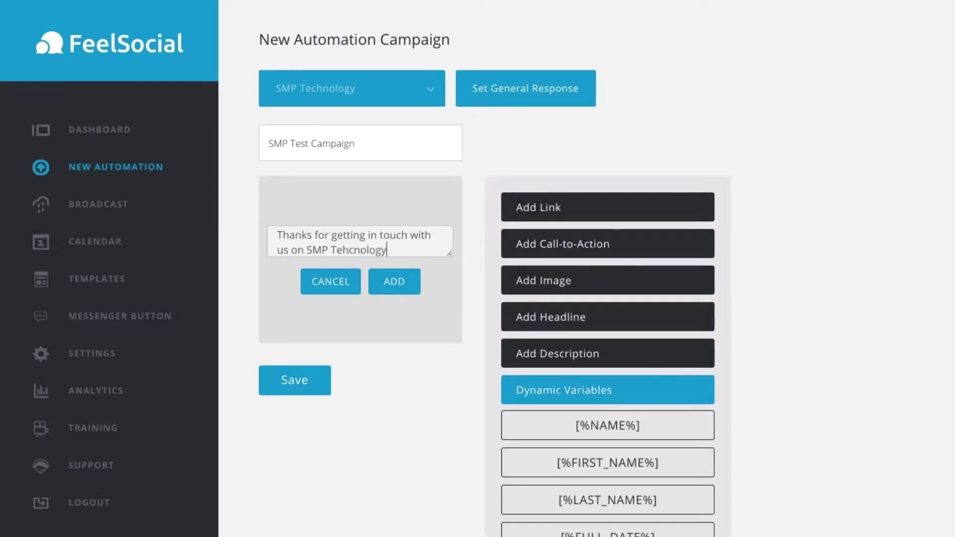
pyautogui.write(', if you need further help')
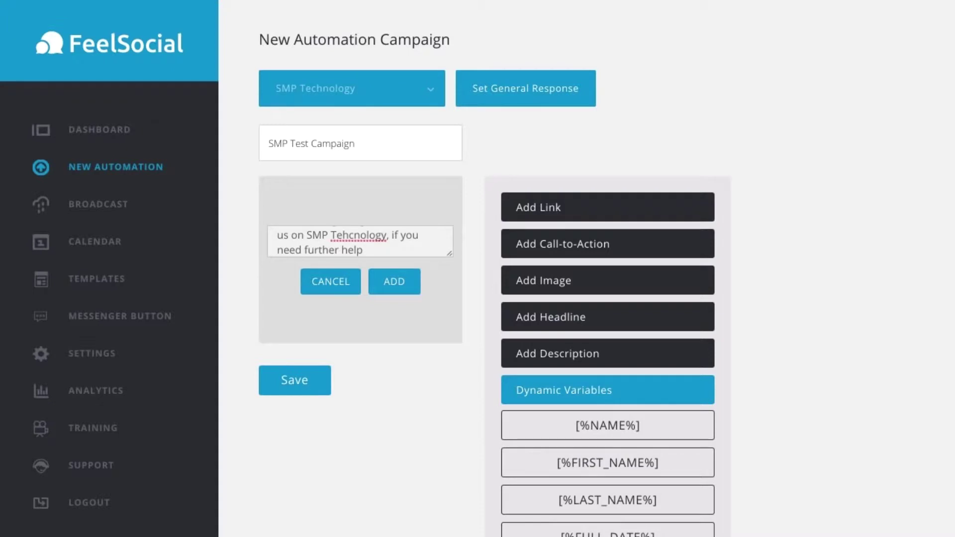
pyautogui.write(' please let us know')
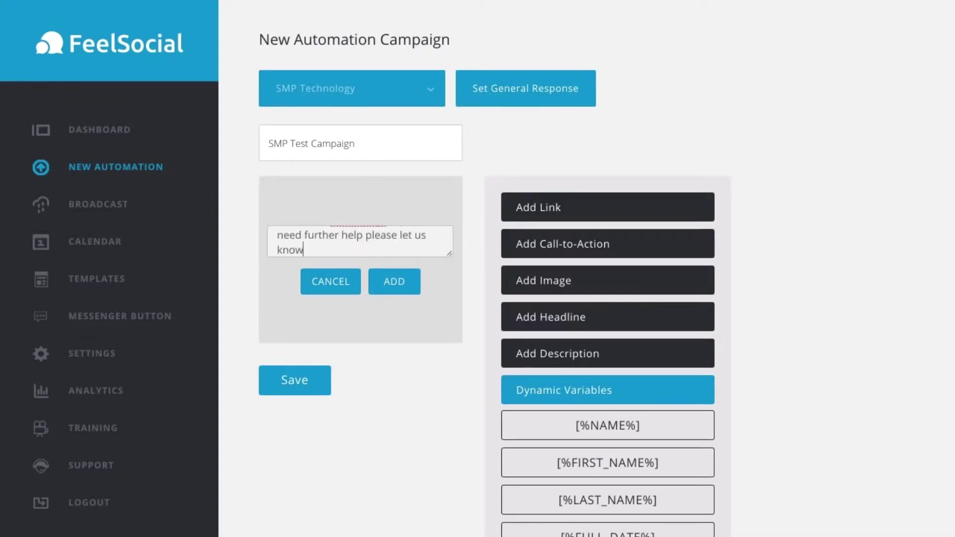
pyautogui.write(' in here or contac')
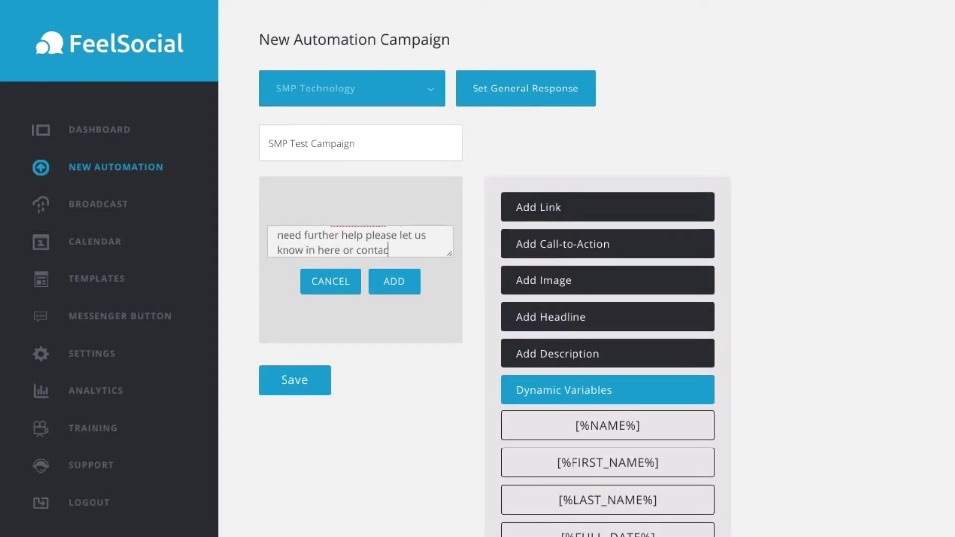
pyautogui.write('t our support de')
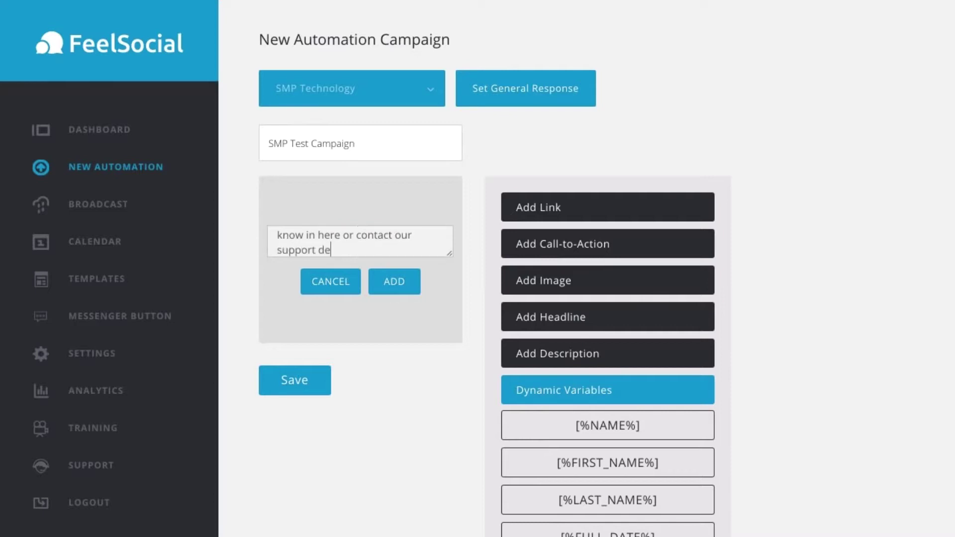
pyautogui.write('sk')
pyautogui.press('Return')
pyautogui.press('Return')
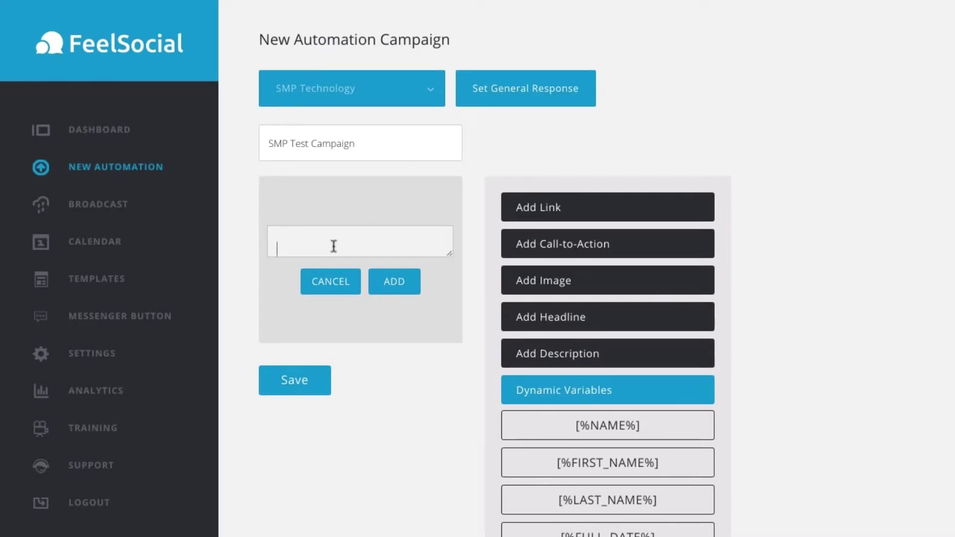
pyautogui.click(542, 208)
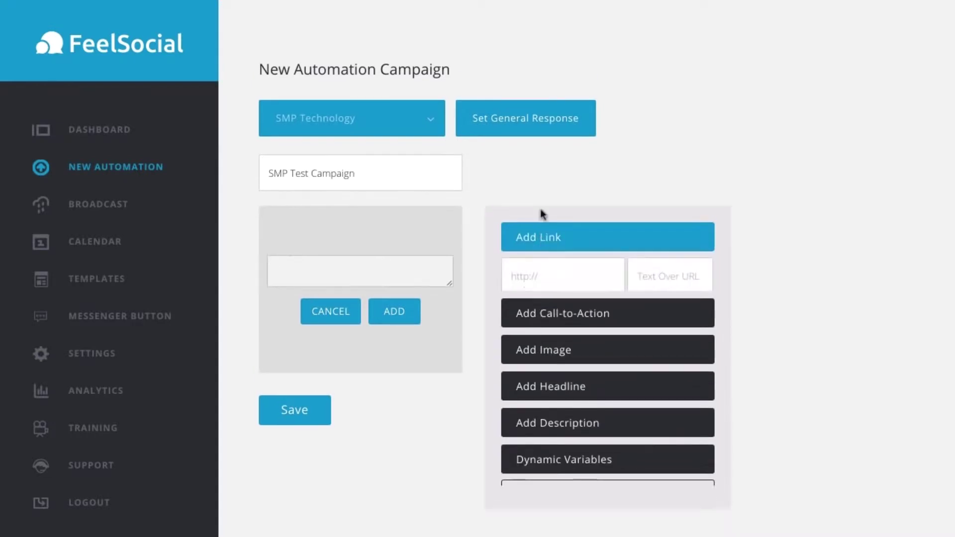
pyautogui.click(560, 277)
pyautogui.write('h')
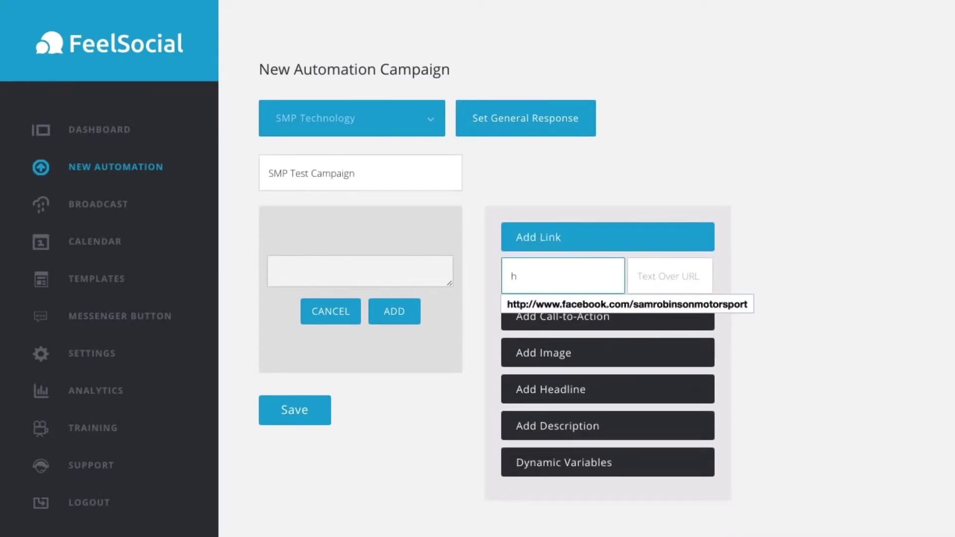
pyautogui.write('ttp://smptechno')
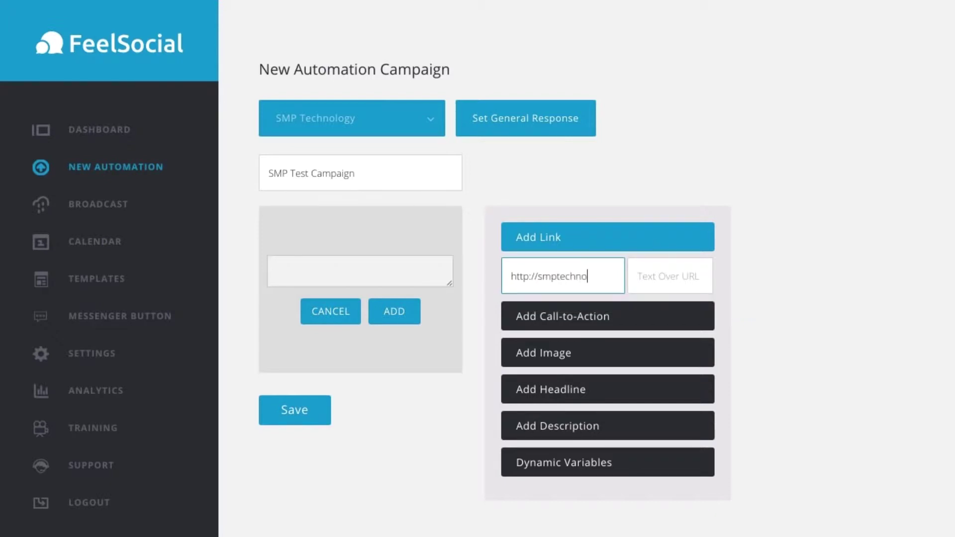
pyautogui.write('logy.zendesk.com')
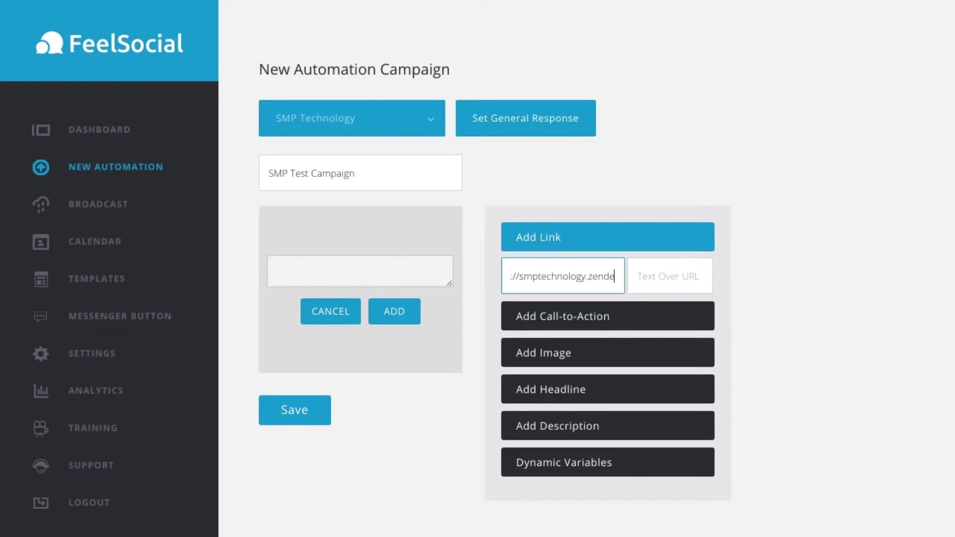
pyautogui.click(663, 277)
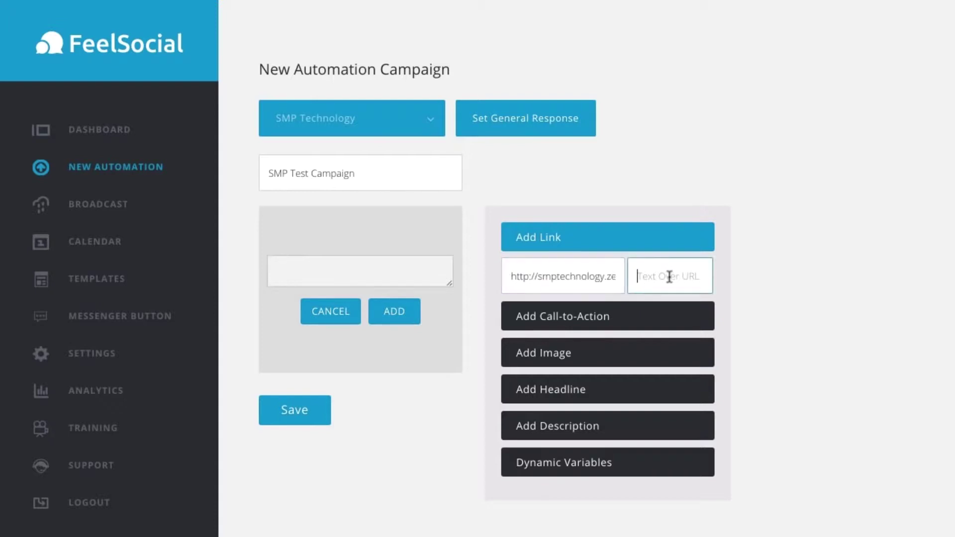
pyautogui.write('Support')
pyautogui.click(786, 262)
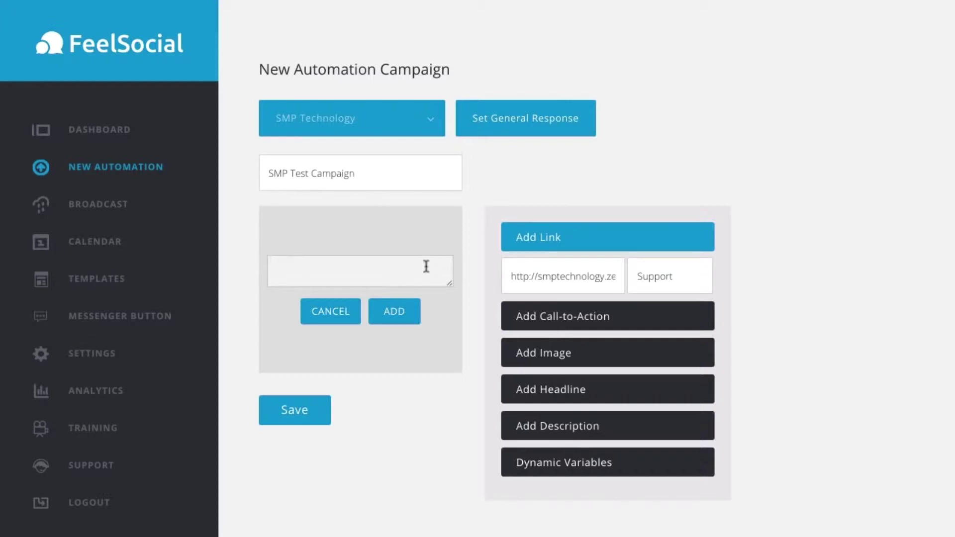
pyautogui.click(401, 315)
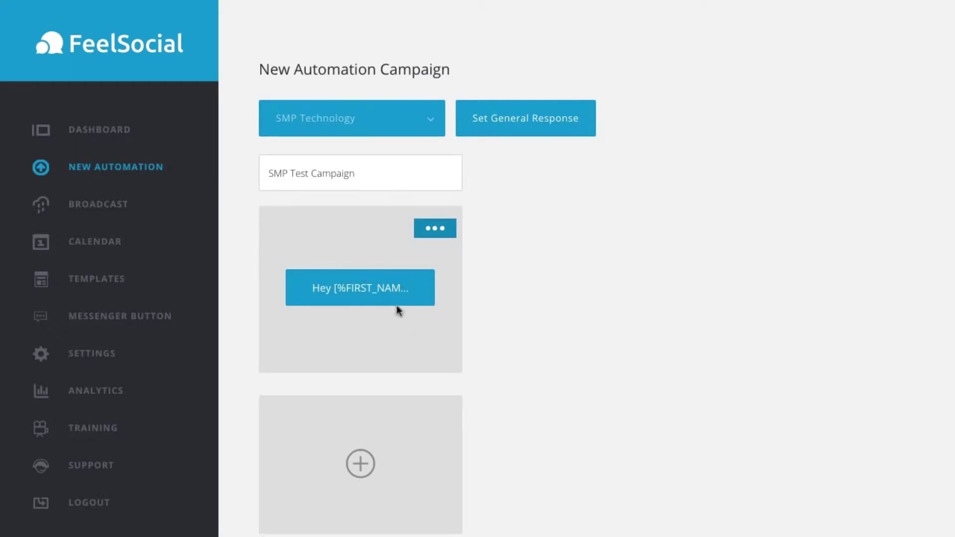
# Start a second message: 'Hey [%FIRST_NAME%]', then 'Thank you for the reply, what can we help you with on here today?'
pyautogui.scroll(-1, 353, 348)
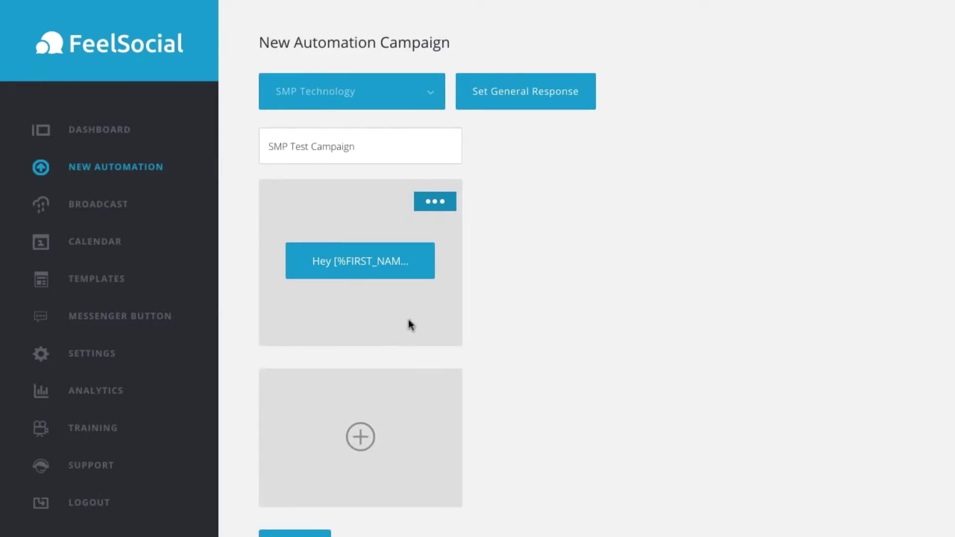
pyautogui.click(361, 436)
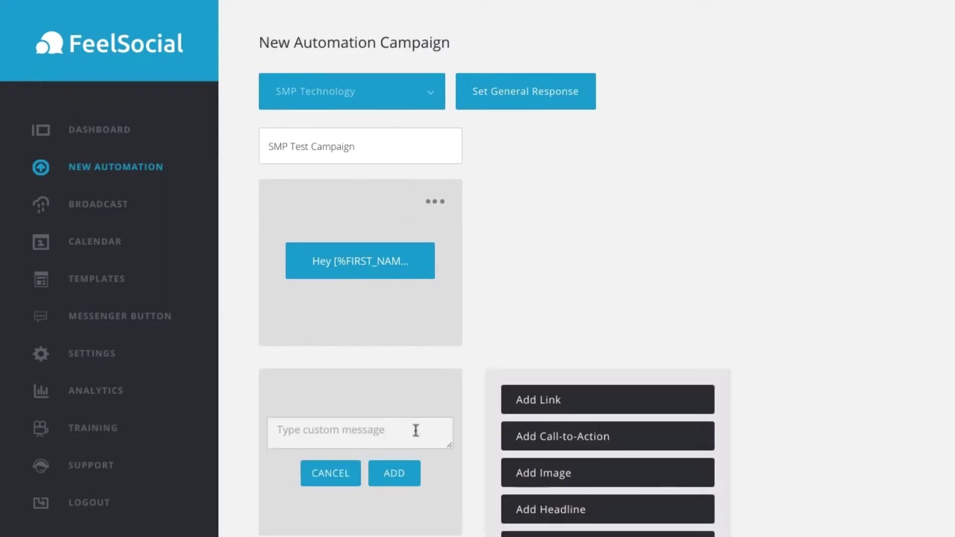
pyautogui.write('Hey')
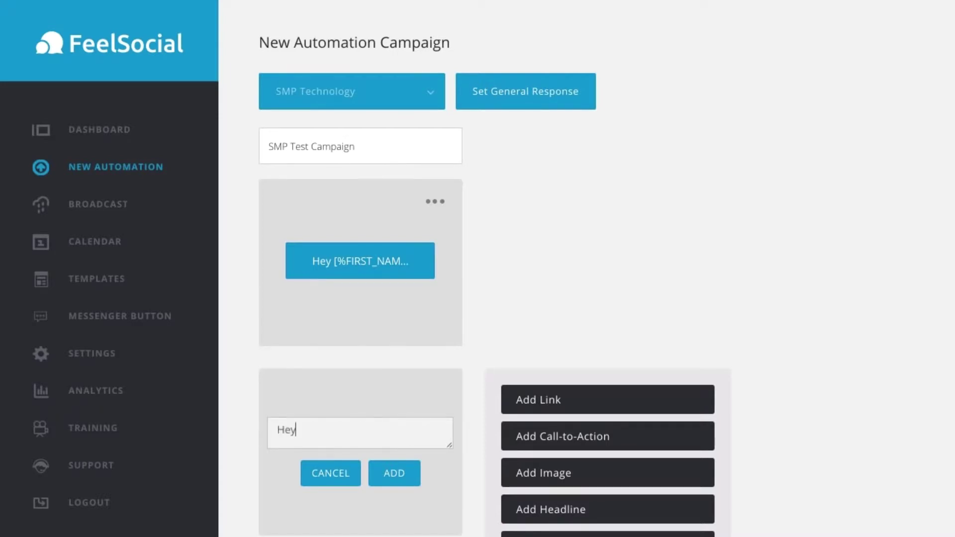
pyautogui.scroll(-1, 795, 403)
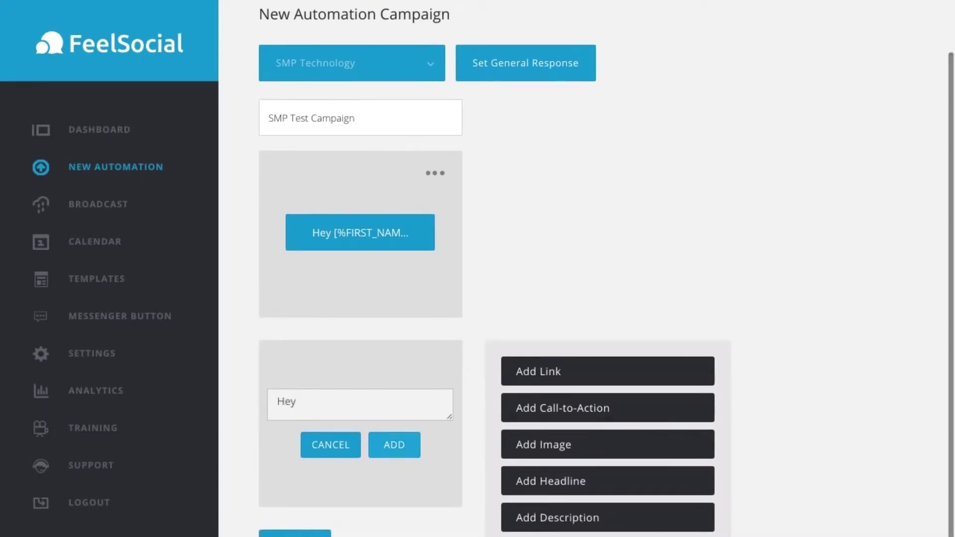
pyautogui.scroll(-4, 660, 534)
pyautogui.click(686, 475)
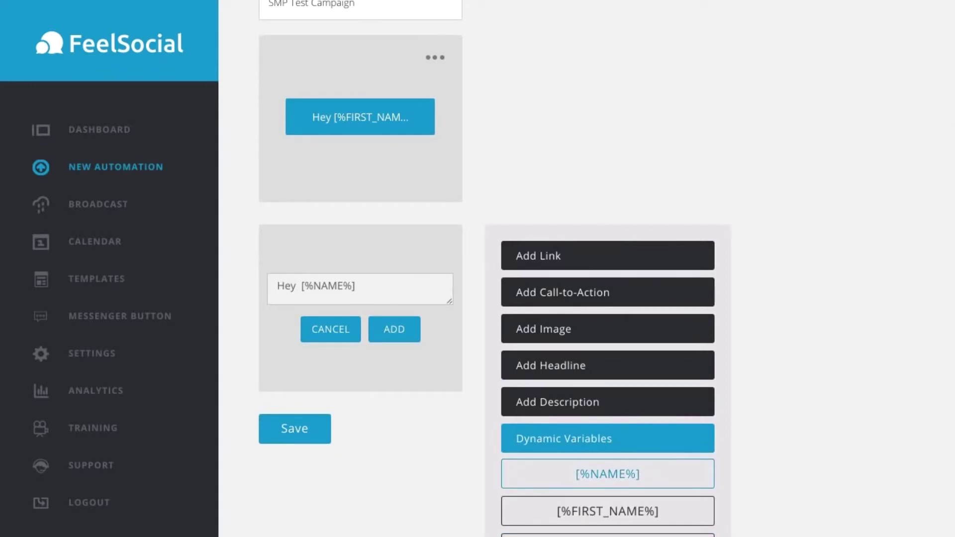
pyautogui.click(391, 288)
pyautogui.press('Return')
pyautogui.write('Thank')
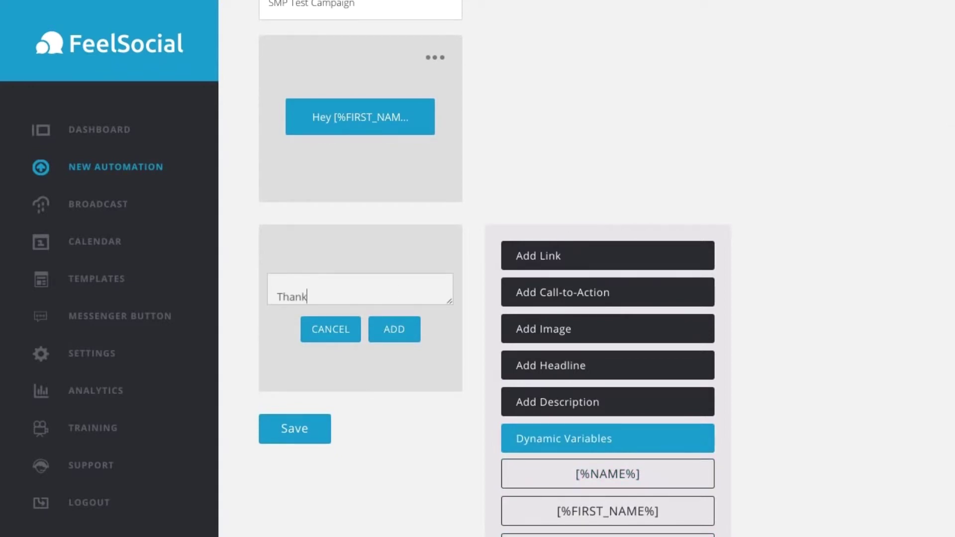
pyautogui.write(' you for the reply, what')
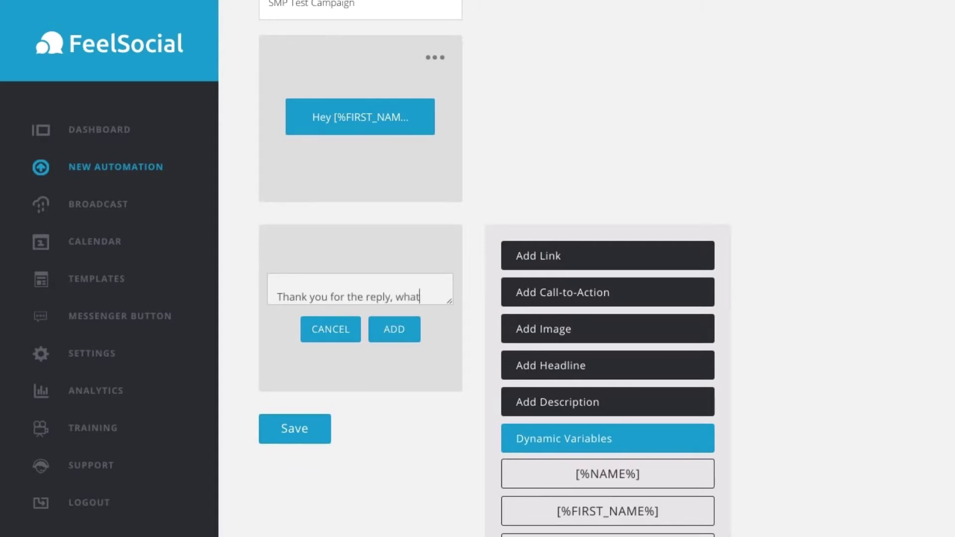
pyautogui.write(' can we help')
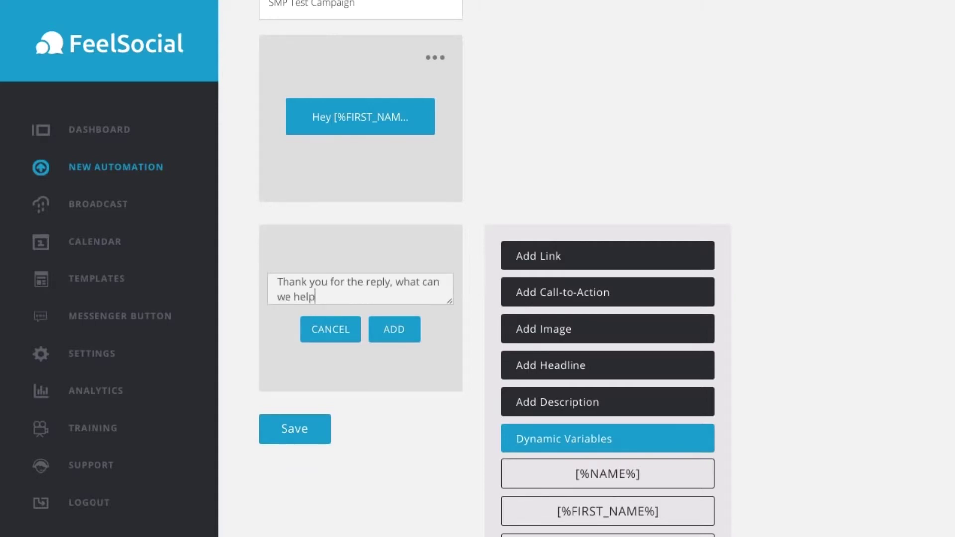
pyautogui.write(' you with on here to')
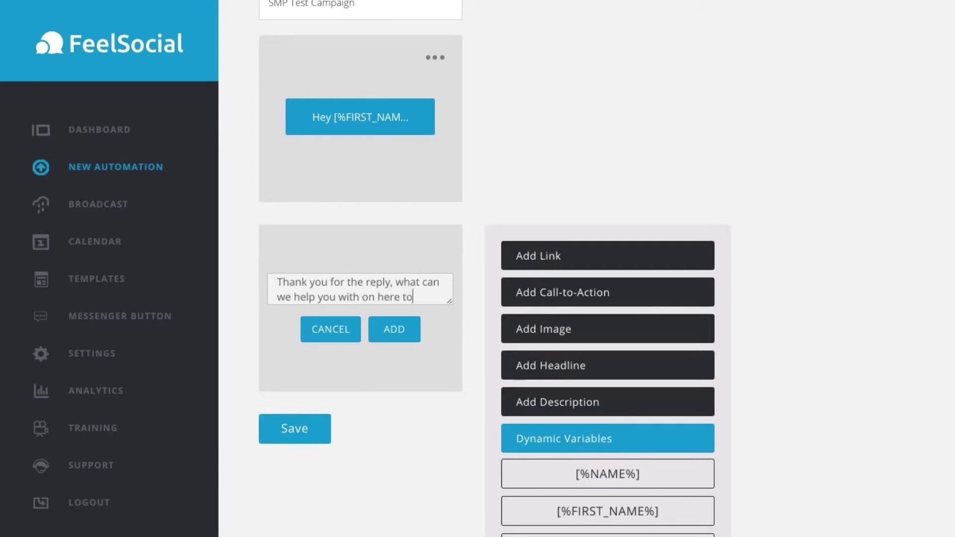
pyautogui.write('day?')
pyautogui.press('Return')
pyautogui.press('Return')
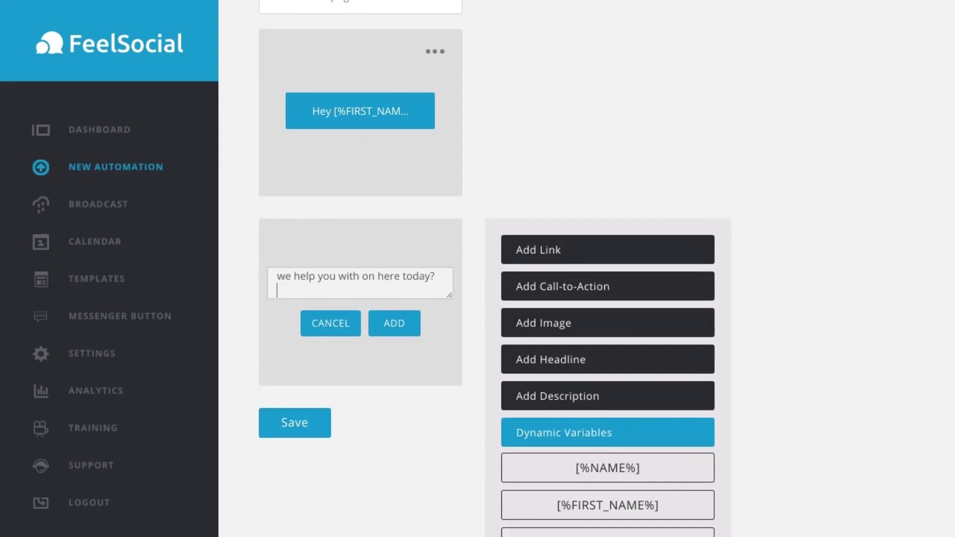
# Give the second message 'Support' and 'Buy Product' call-to-action options and add it to the campaign
pyautogui.click(551, 287)
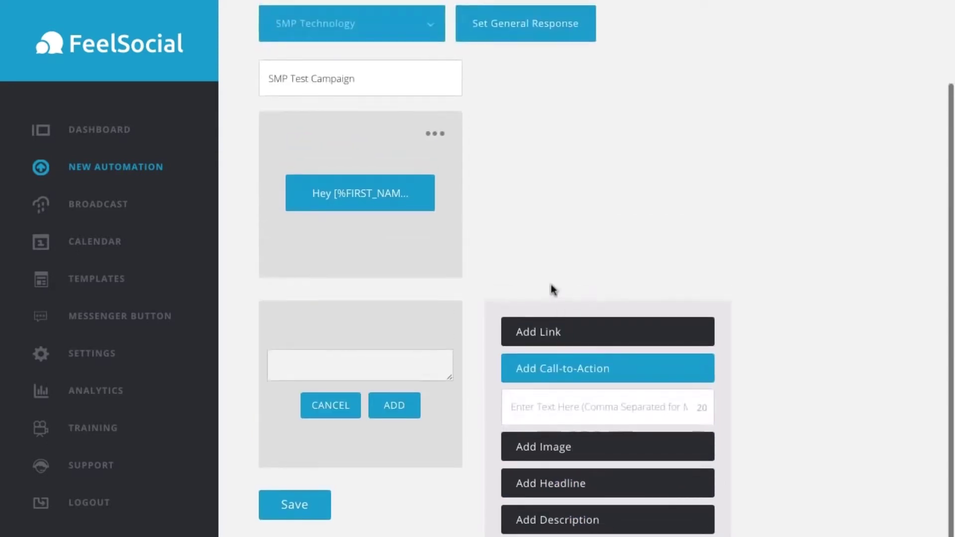
pyautogui.click(601, 408)
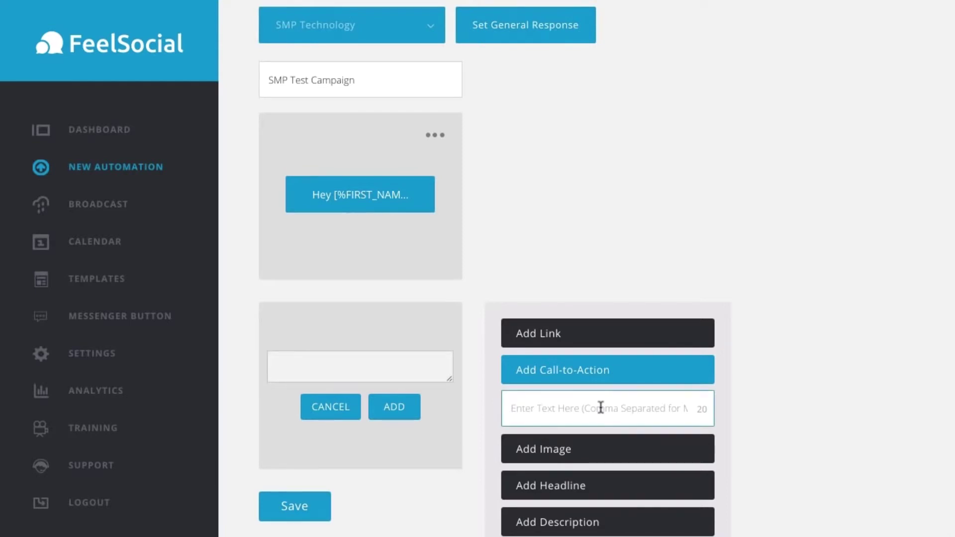
pyautogui.write('Support')
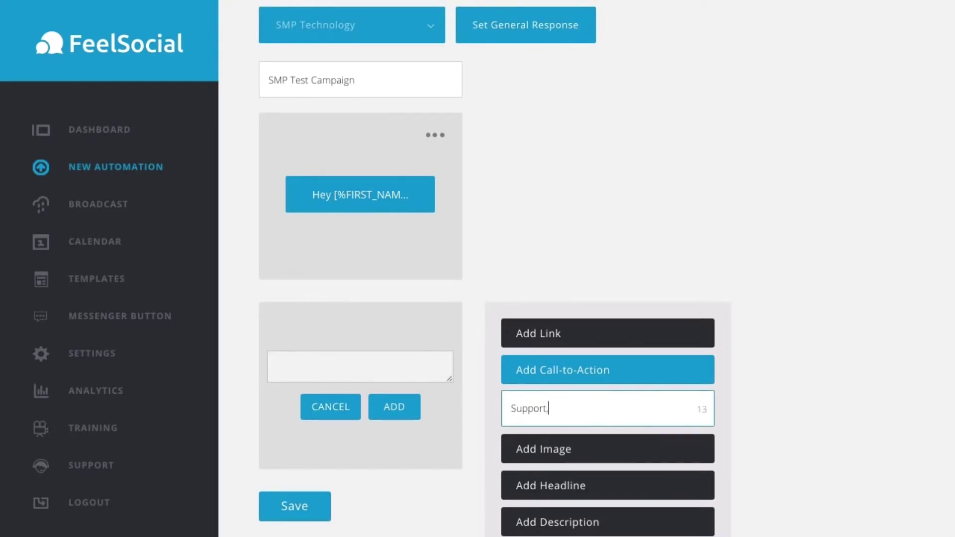
pyautogui.write(', N')
pyautogui.press('BackSpace')
pyautogui.write('Buy Product')
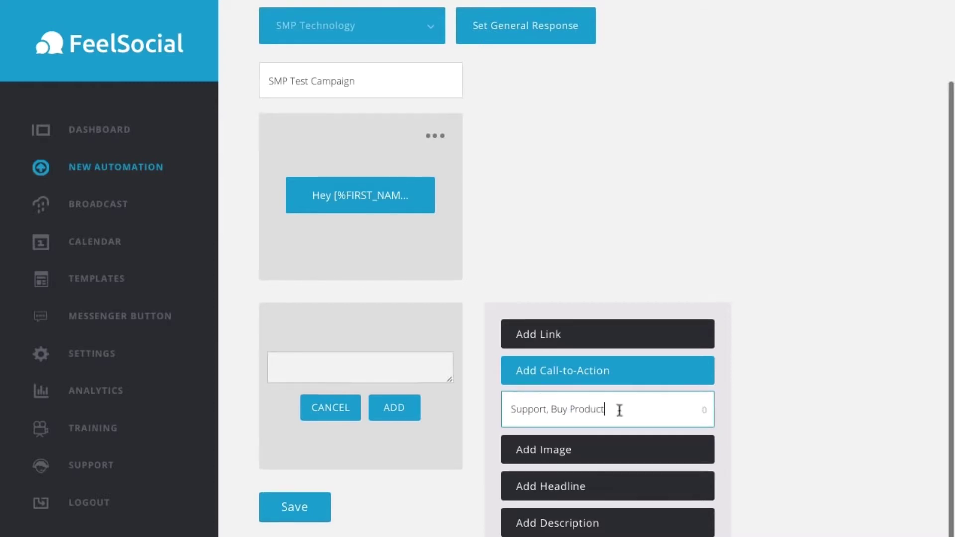
pyautogui.click(407, 405)
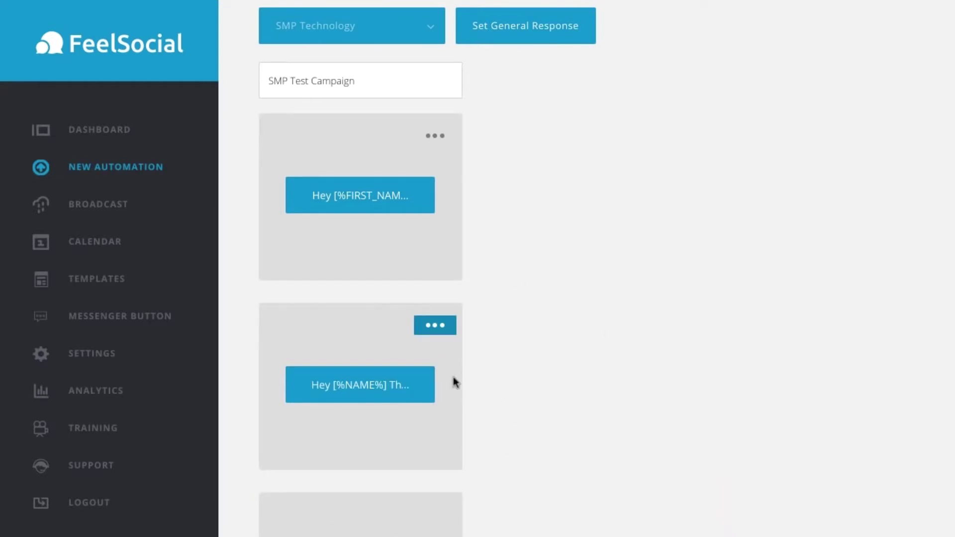
# Start a third message, draft 'For support, please contact us at the link below', then clear it
pyautogui.scroll(-2, 420, 422)
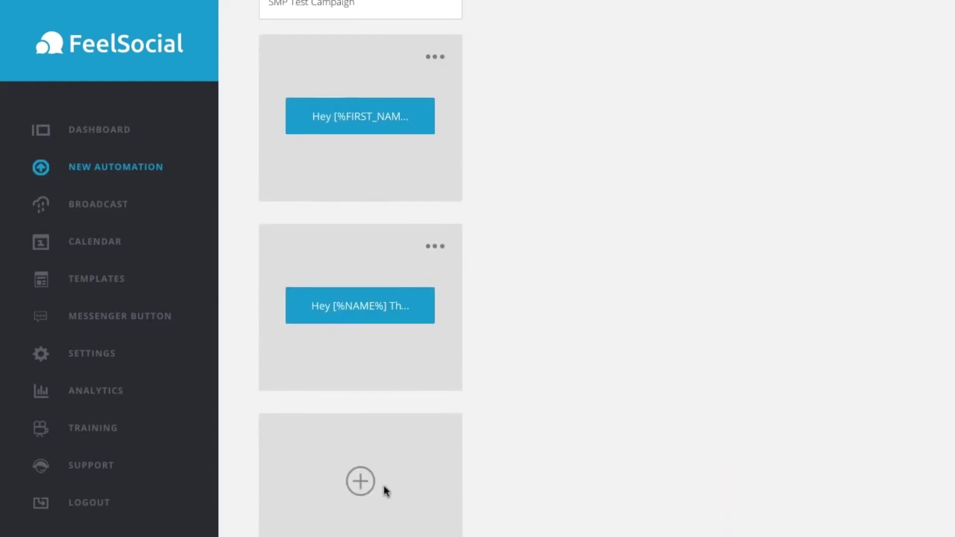
pyautogui.click(361, 482)
pyautogui.scroll(-2, 722, 381)
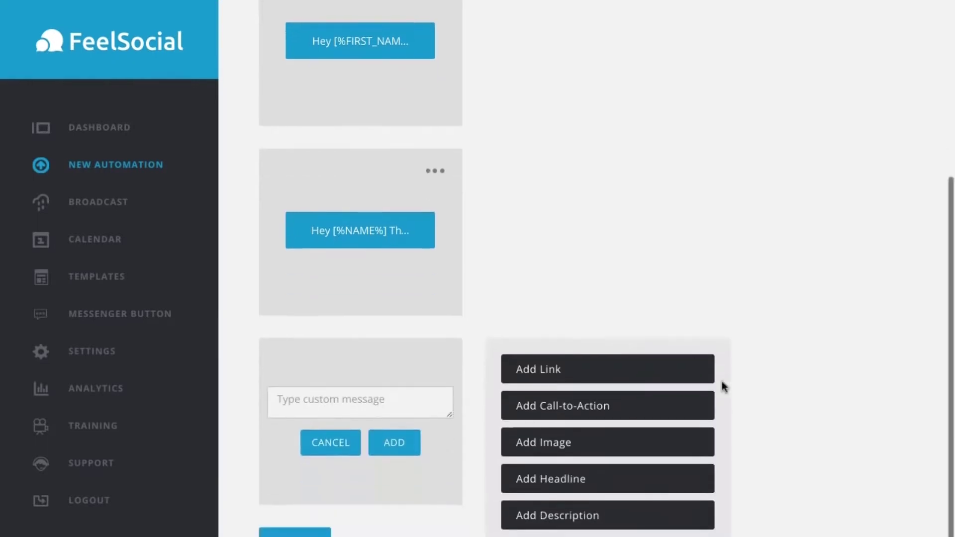
pyautogui.click(336, 402)
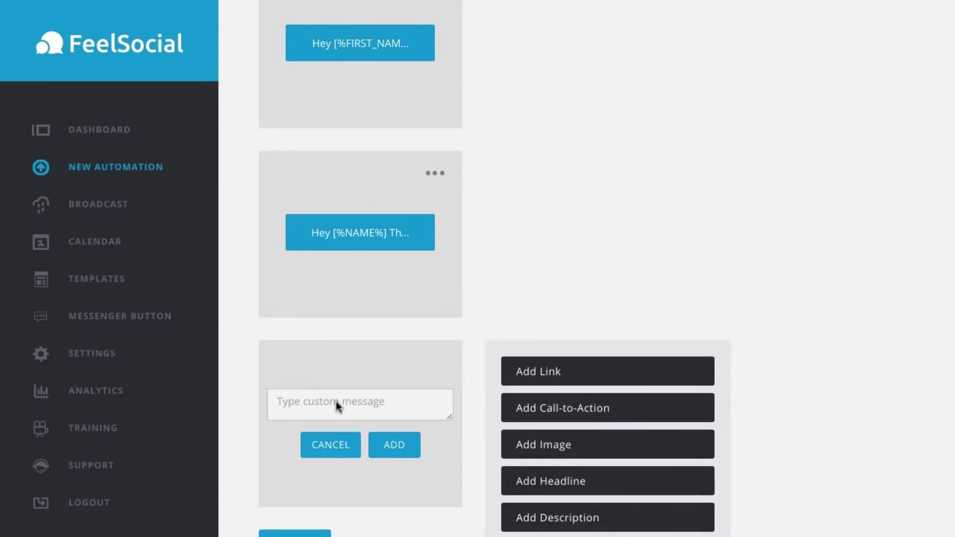
pyautogui.write('fo')
pyautogui.press('BackSpace')
pyautogui.press('BackSpace')
pyautogui.write('F')
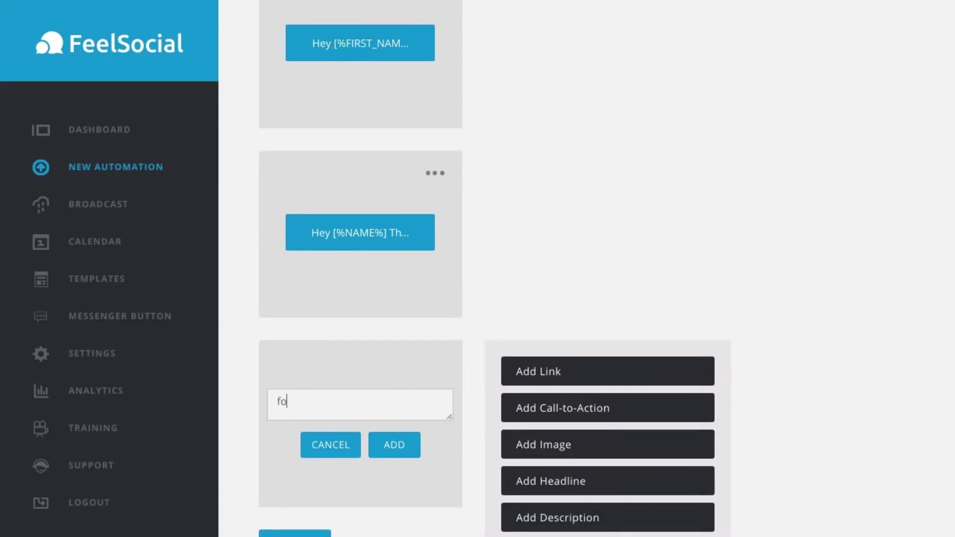
pyautogui.press('BackSpace')
pyautogui.write('For support, please contact')
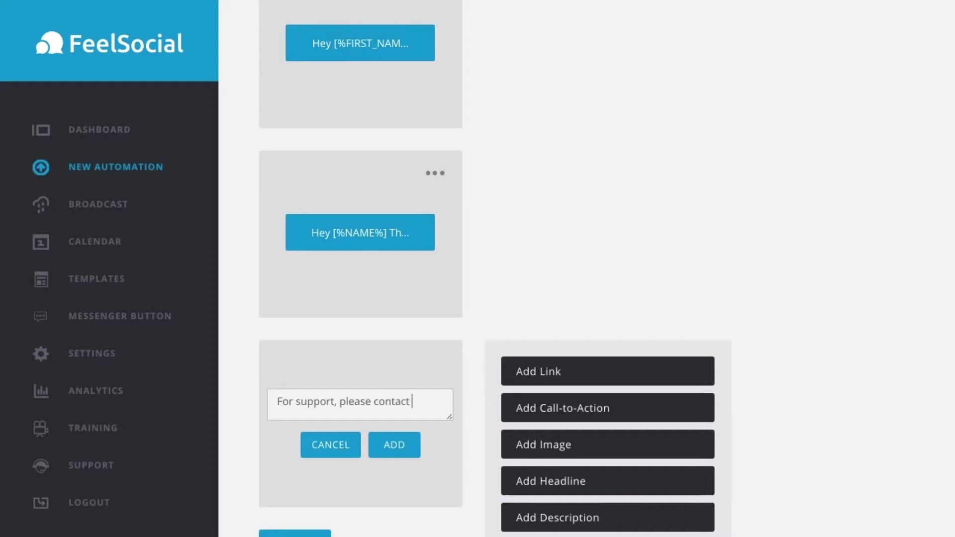
pyautogui.write('at the link below')
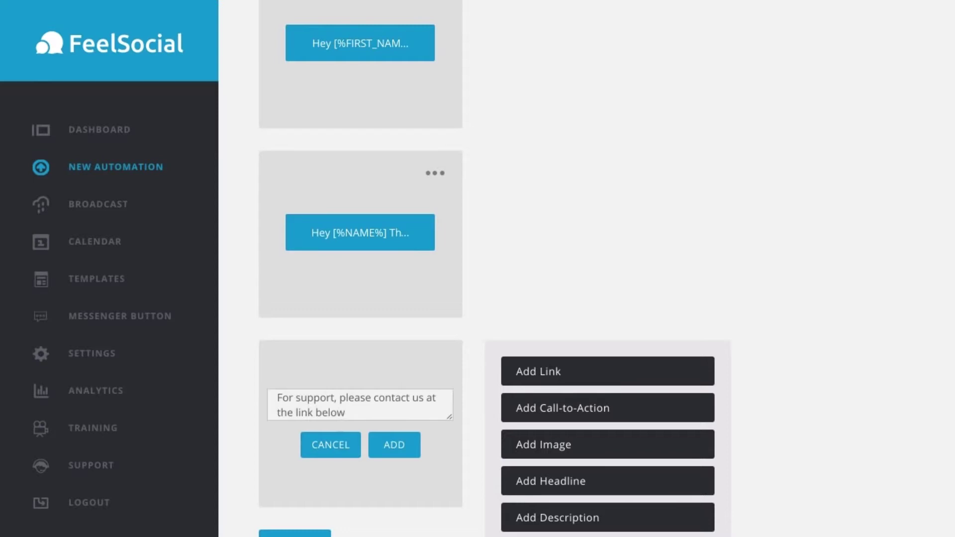
pyautogui.hotkey('ctrl', 'a')
pyautogui.press('BackSpace')
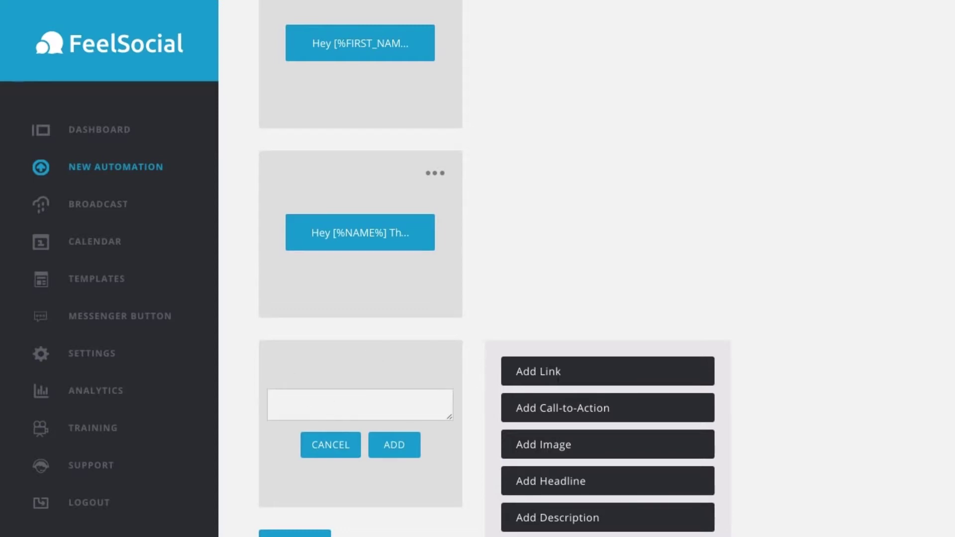
pyautogui.click(558, 378)
pyautogui.click(550, 411)
pyautogui.write('htt')
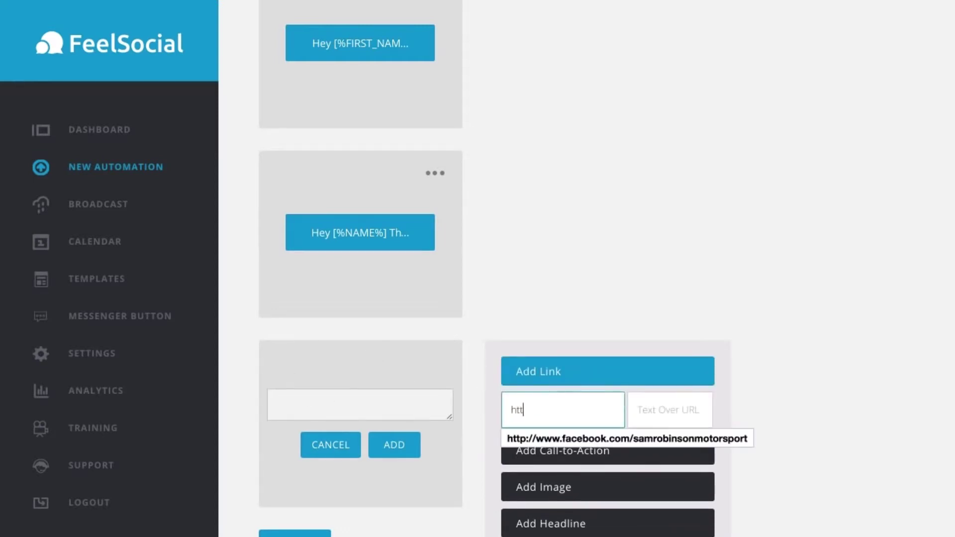
pyautogui.write('p://smp')
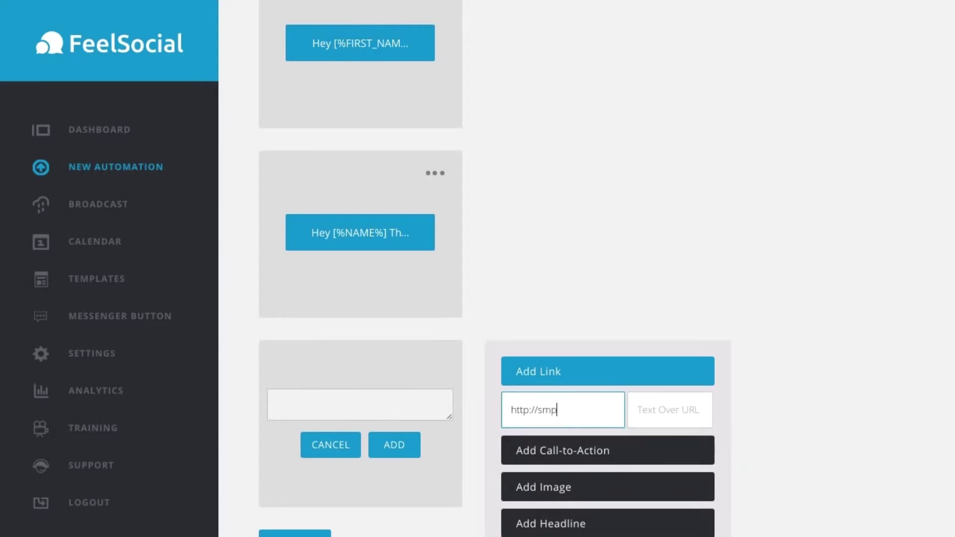
pyautogui.write('technology.zendesk.com')
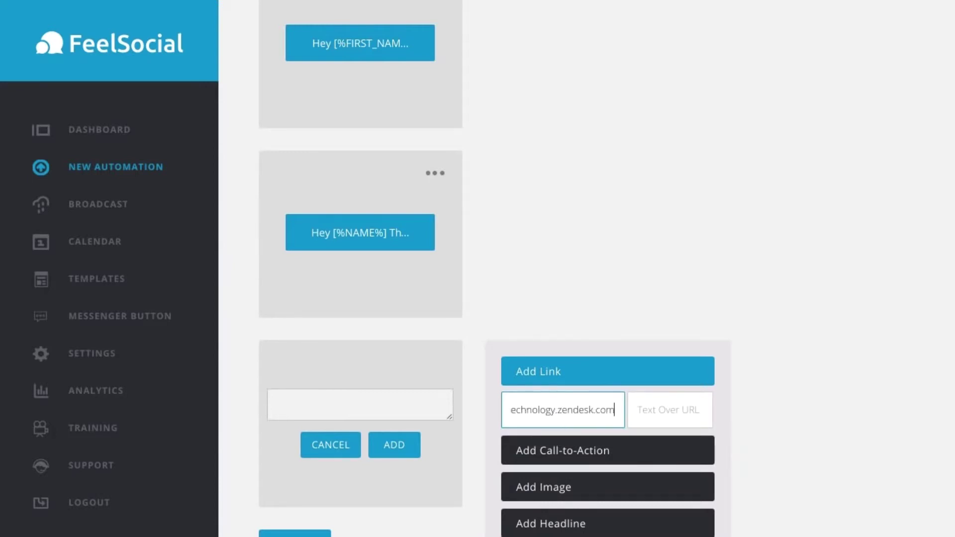
pyautogui.press('Tab')
pyautogui.write('Contact U')
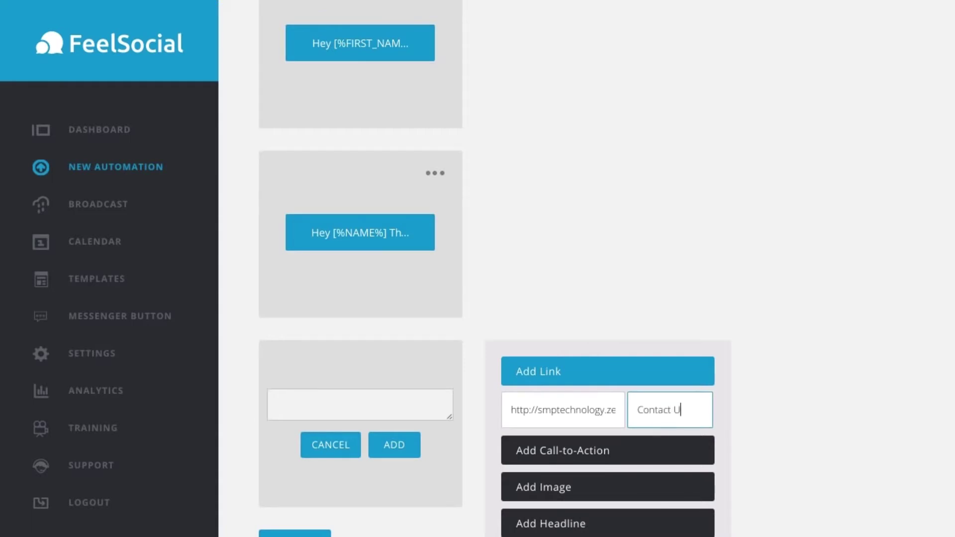
pyautogui.write('s Here')
# Attach Profile Pic.png as the message image and add the support message as the third card
pyautogui.scroll(-1, 661, 375)
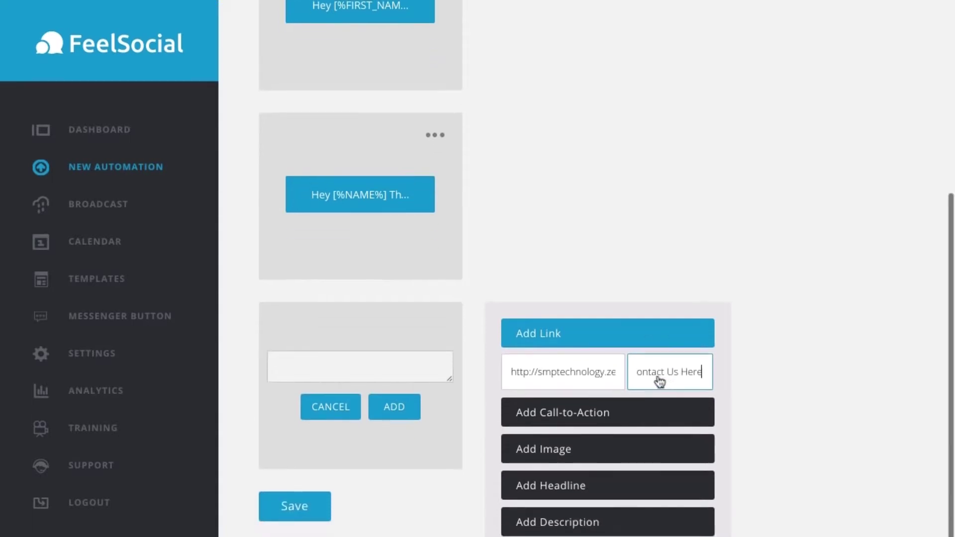
pyautogui.click(566, 450)
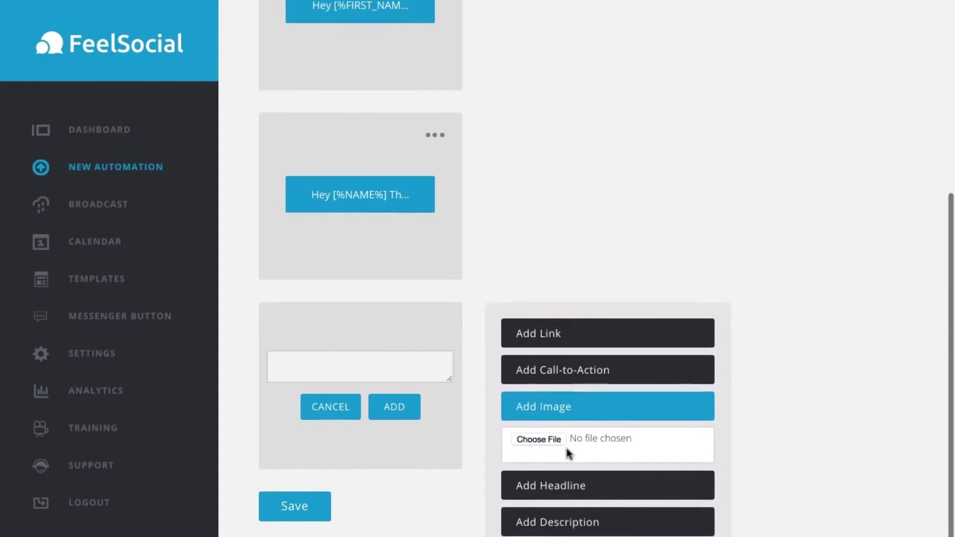
pyautogui.click(558, 440)
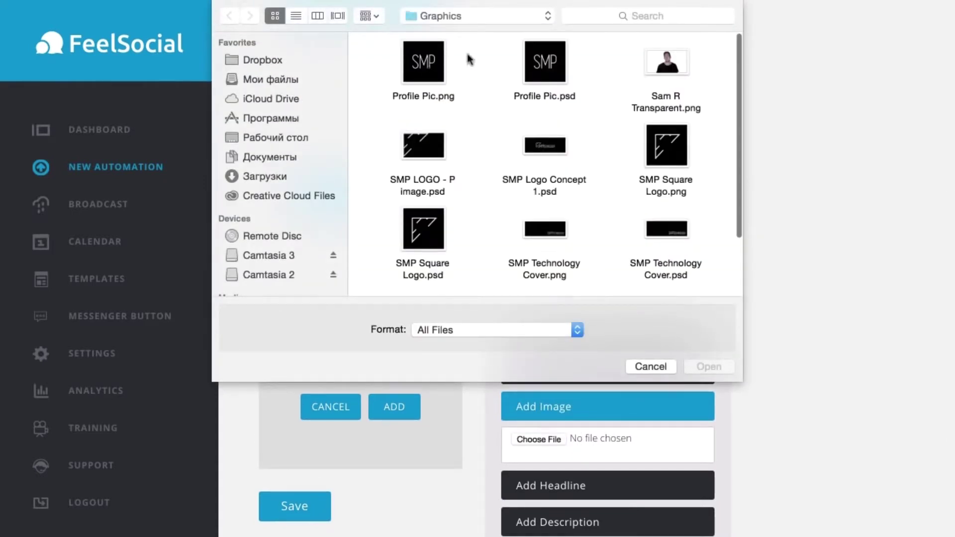
pyautogui.doubleClick(424, 62)
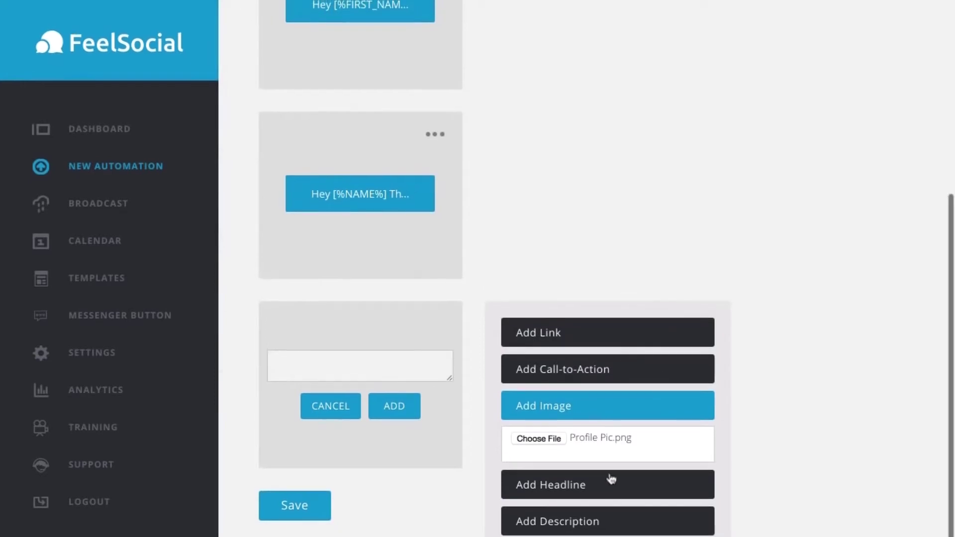
pyautogui.click(548, 520)
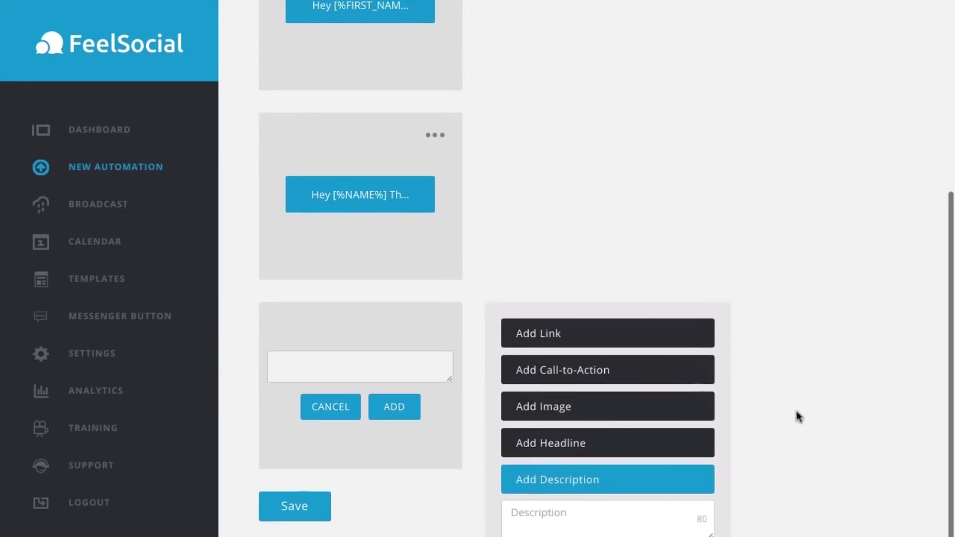
pyautogui.click(577, 443)
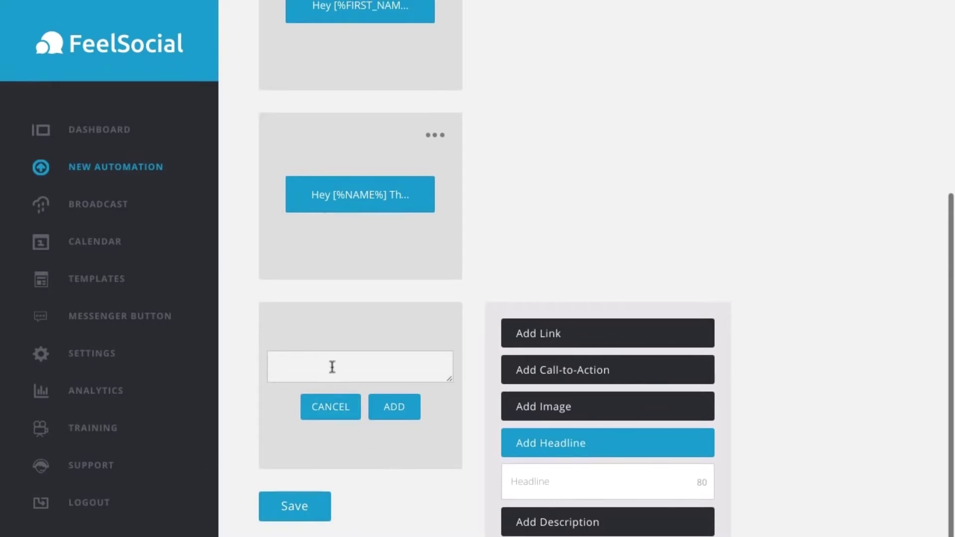
pyautogui.click(391, 409)
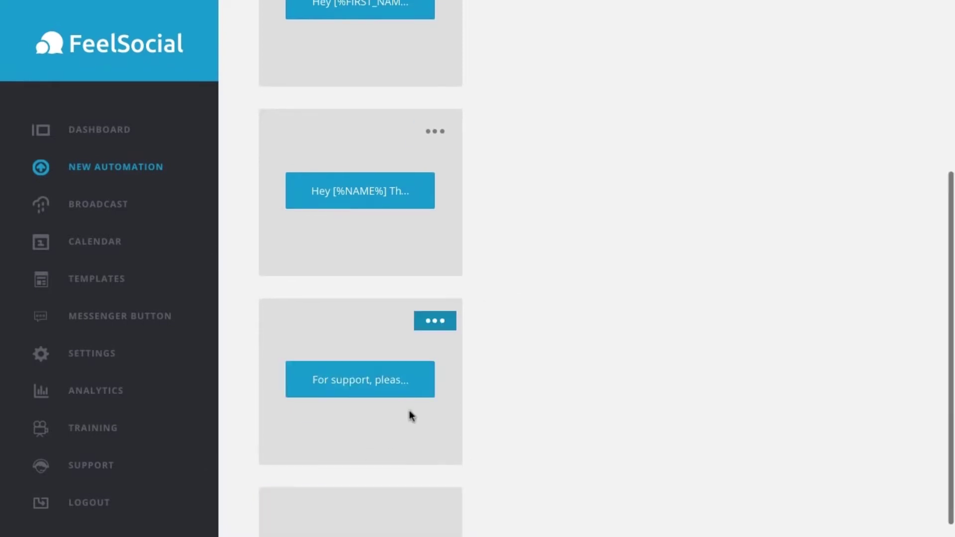
pyautogui.scroll(-2, 480, 380)
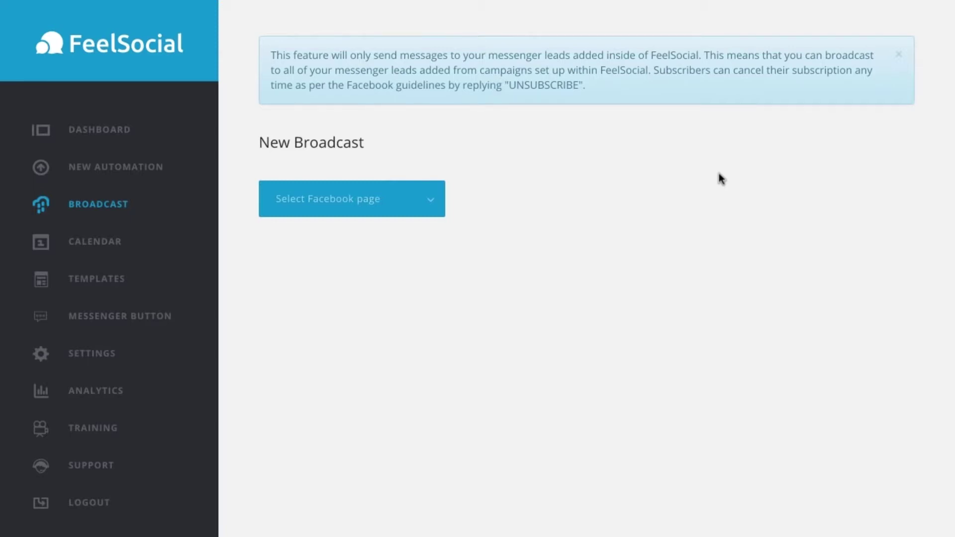
# Open the list of Facebook pages available for the new broadcast
pyautogui.click(423, 205)
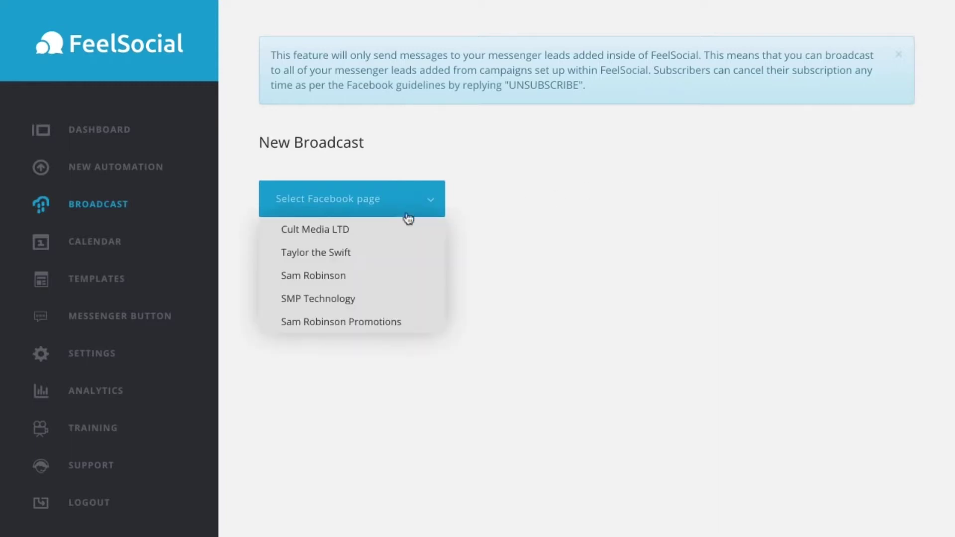
# Choose SMP Technology as the page and name the broadcast 'InstaPilot Test'
pyautogui.click(313, 299)
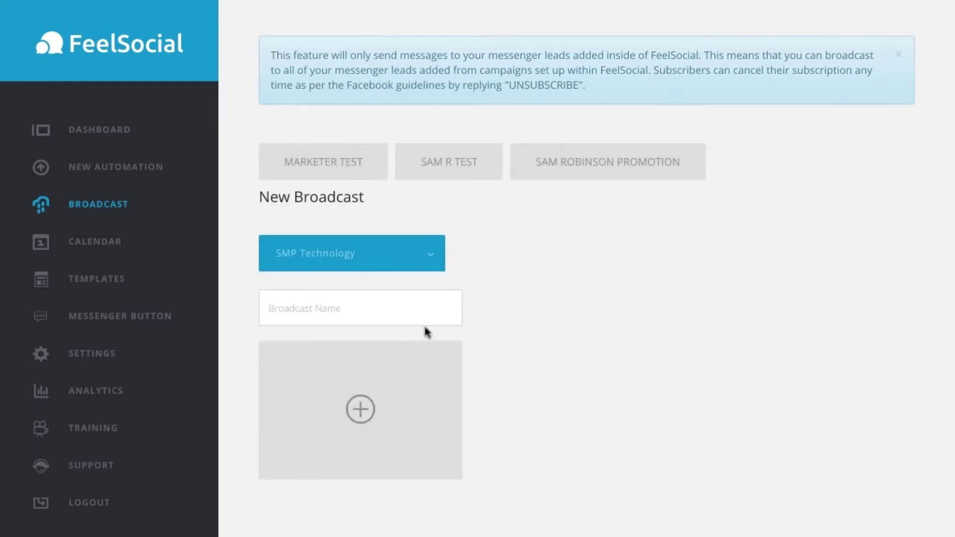
pyautogui.click(389, 303)
pyautogui.write('Inst')
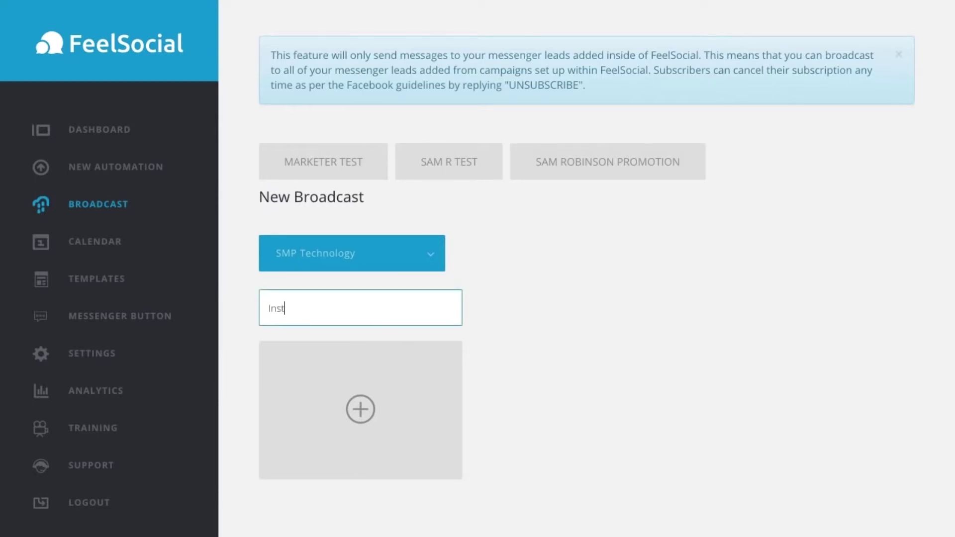
pyautogui.write('aPilot Test')
# Add a message: 'Did you know we launched a new Instagram software this week. Check it out'
pyautogui.click(374, 405)
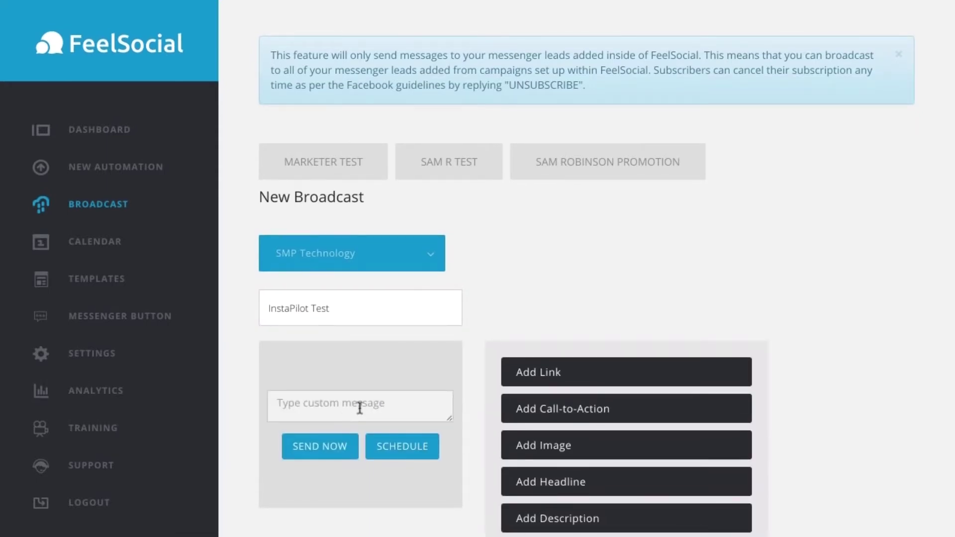
pyautogui.write('Hey')
pyautogui.scroll(-4, 874, 443)
pyautogui.click(613, 454)
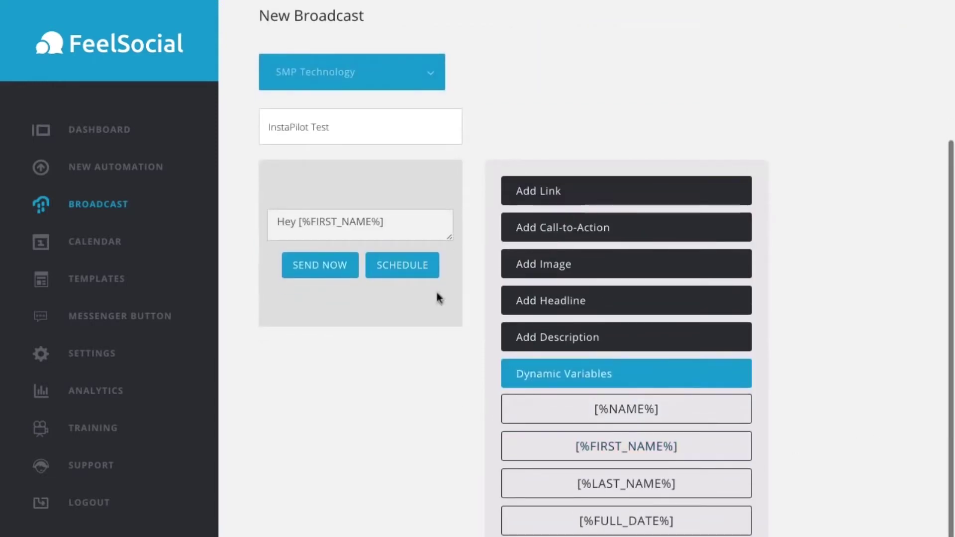
pyautogui.press('BackSpace')
pyautogui.press('BackSpace')
pyautogui.press('BackSpace')
pyautogui.press('BackSpace')
pyautogui.press('BackSpace')
pyautogui.press('BackSpace')
pyautogui.press('BackSpace')
pyautogui.press('BackSpace')
pyautogui.press('BackSpace')
pyautogui.press('BackSpace')
pyautogui.press('BackSpace')
pyautogui.press('BackSpace')
pyautogui.press('BackSpace')
pyautogui.press('BackSpace')
pyautogui.press('BackSpace')
pyautogui.press('BackSpace')
pyautogui.press('BackSpace')
pyautogui.press('BackSpace')
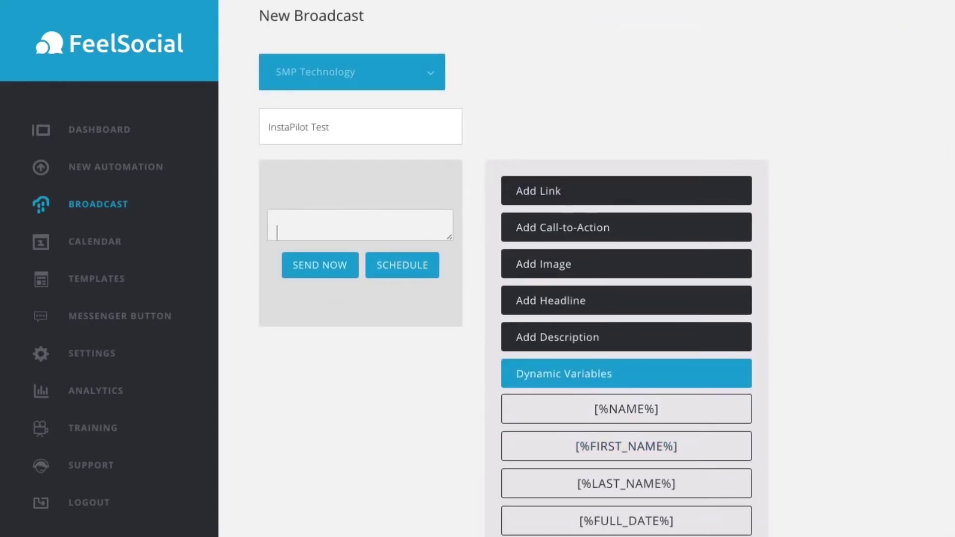
pyautogui.write('Did you know we')
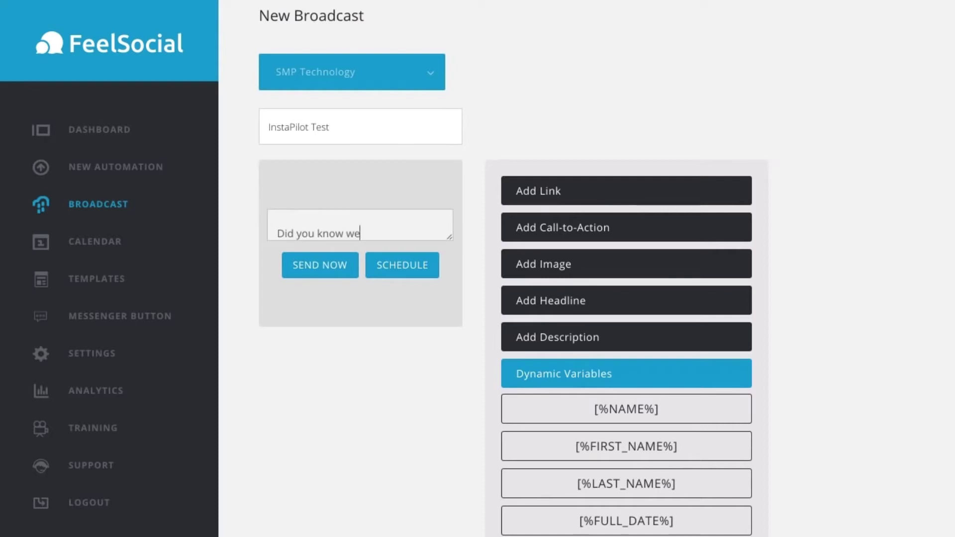
pyautogui.write(' launched a new Instagram')
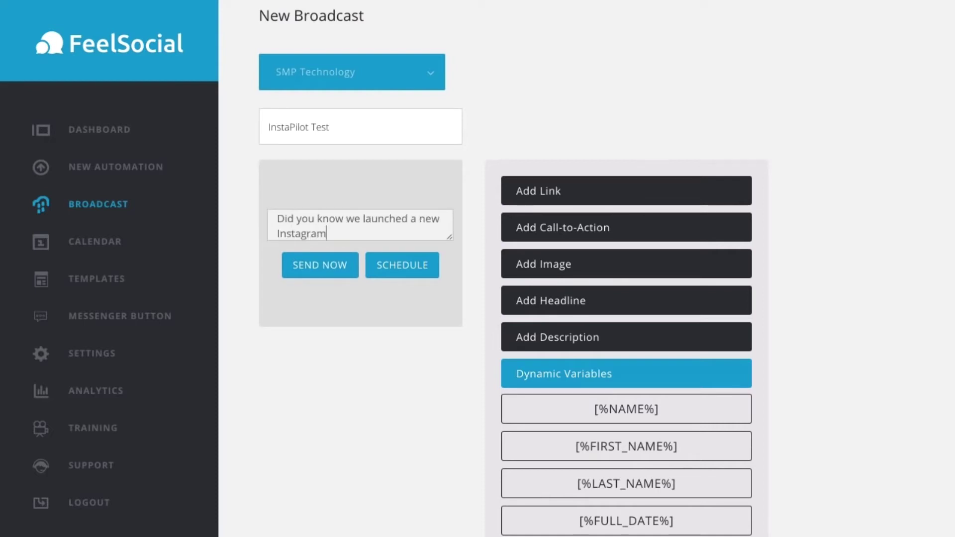
pyautogui.write(' software this week. Ch')
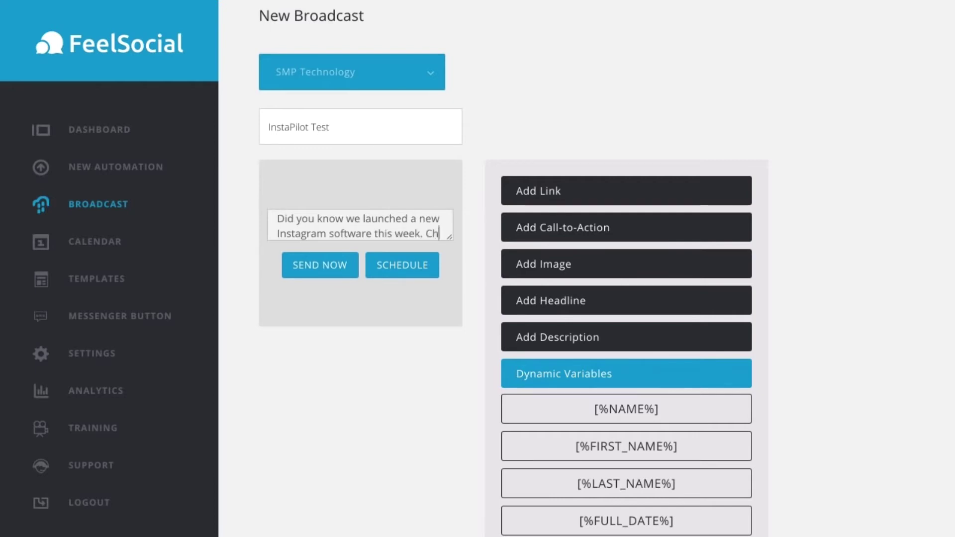
pyautogui.write('eck it out at')
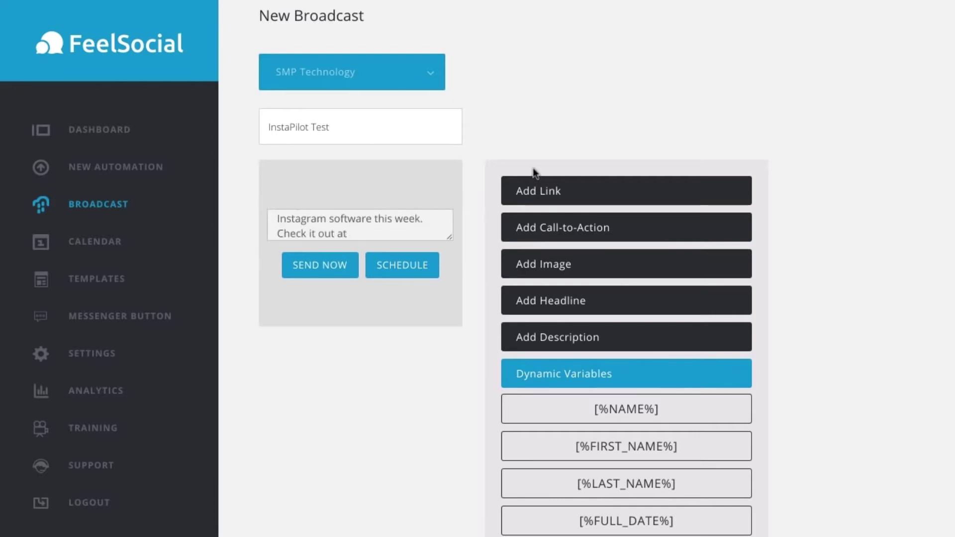
pyautogui.click(530, 195)
pyautogui.click(576, 366)
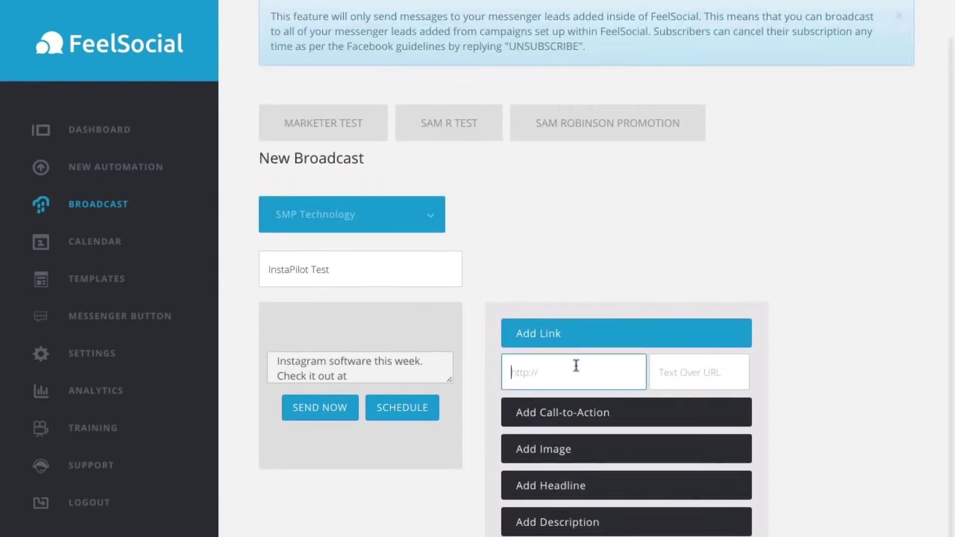
pyautogui.write('http:')
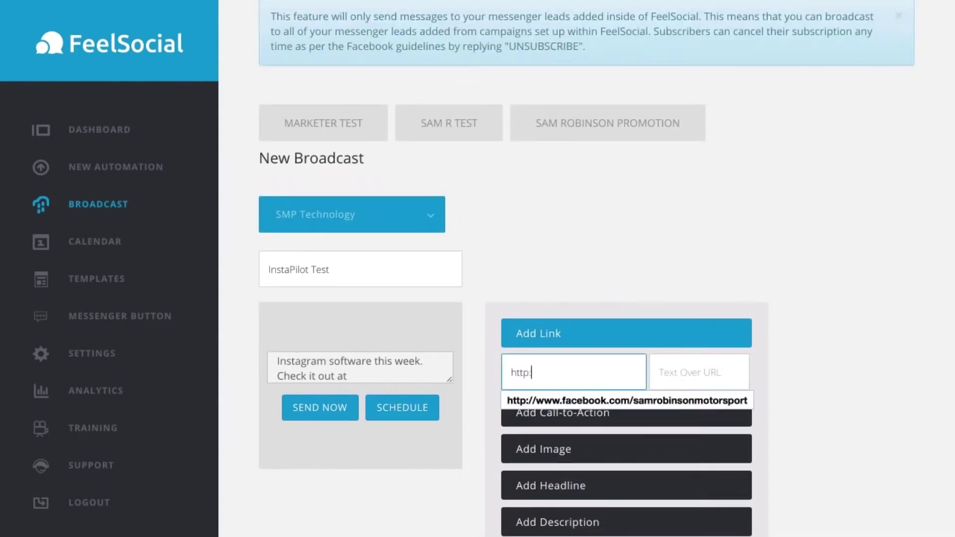
pyautogui.write('//instapilot')
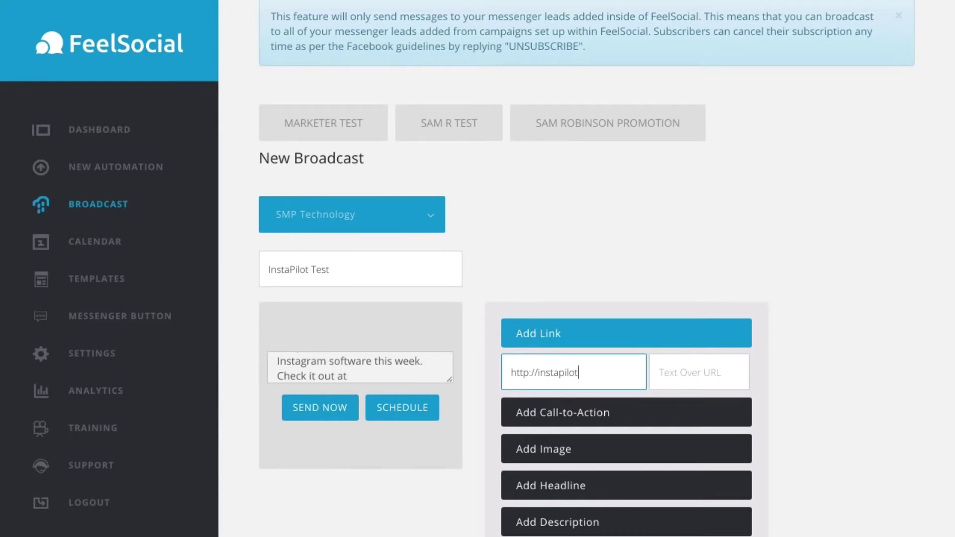
pyautogui.write('app.com')
pyautogui.click(676, 372)
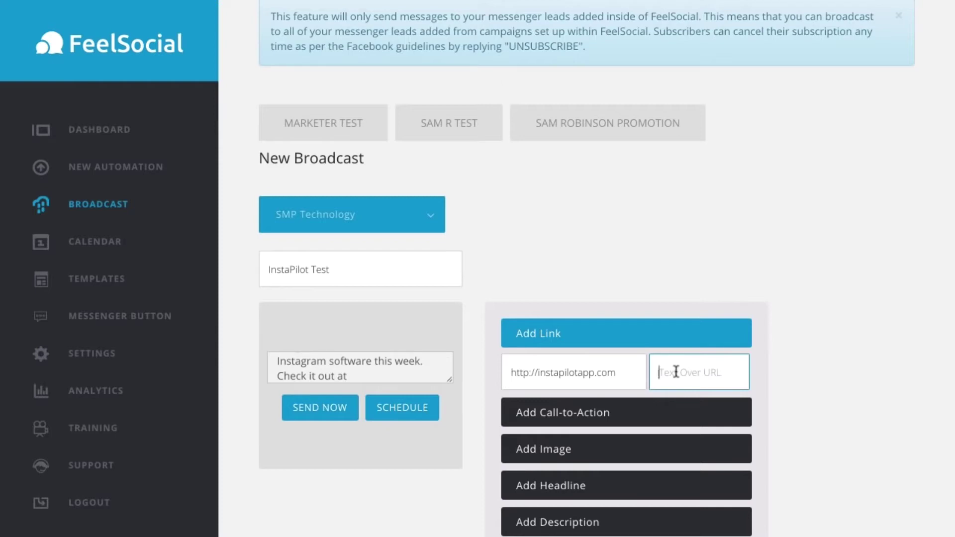
pyautogui.write('S')
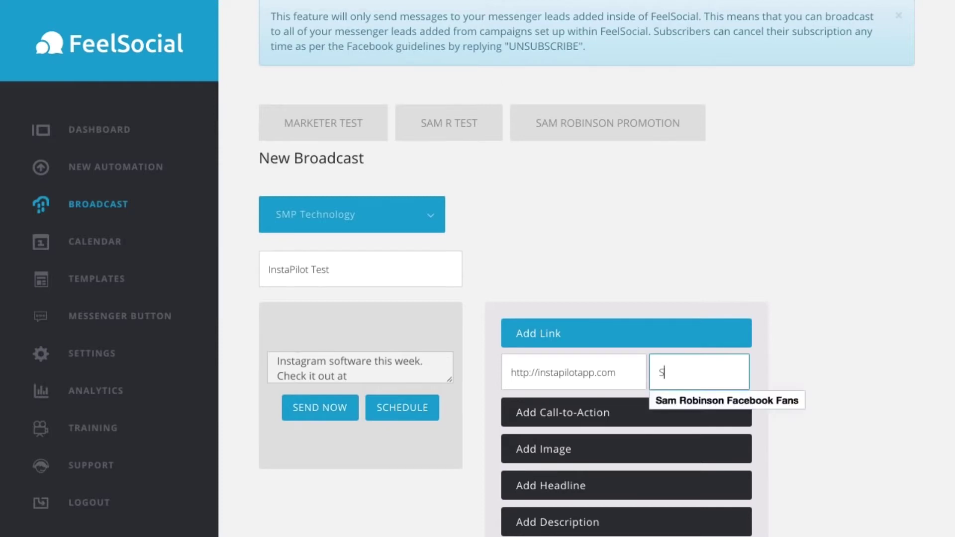
pyautogui.write('ee InstaP')
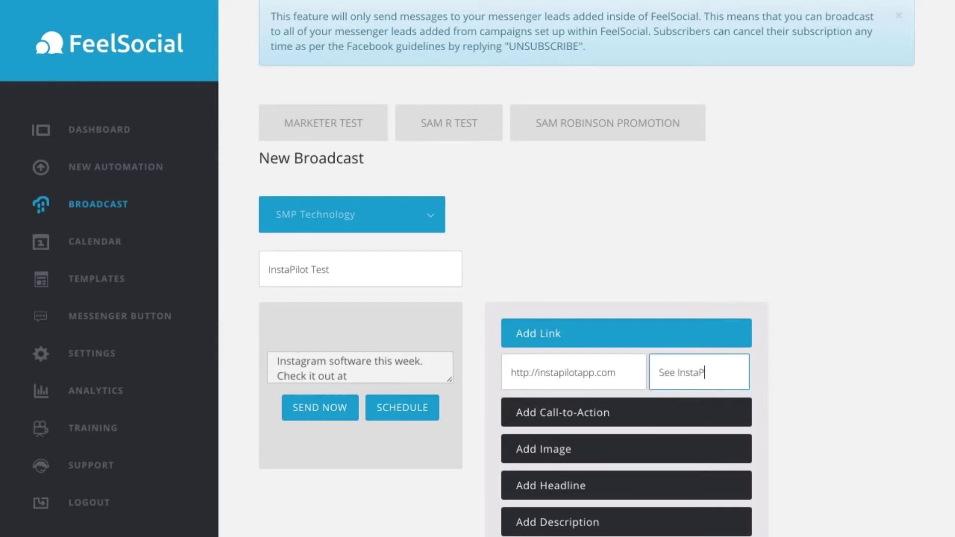
pyautogui.write('ilot Here')
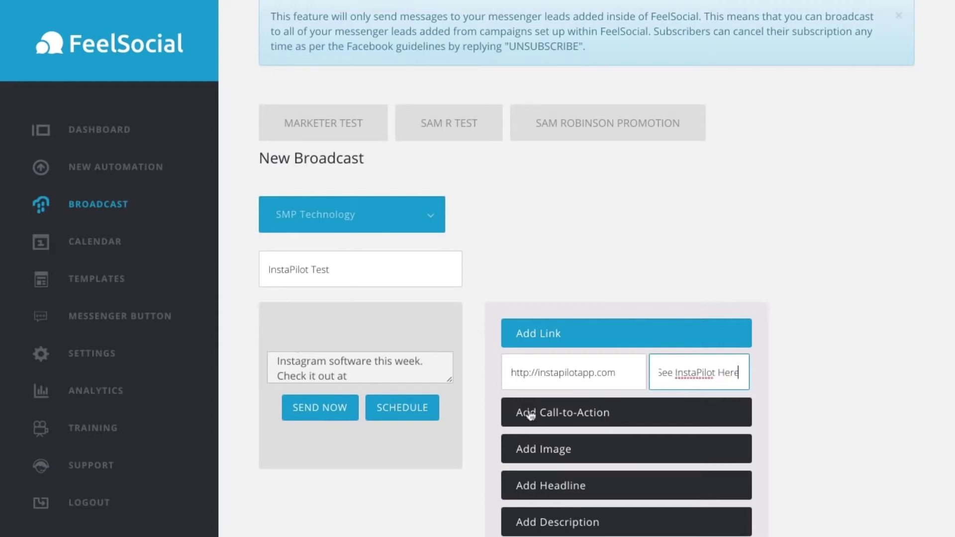
pyautogui.scroll(1, 219, 450)
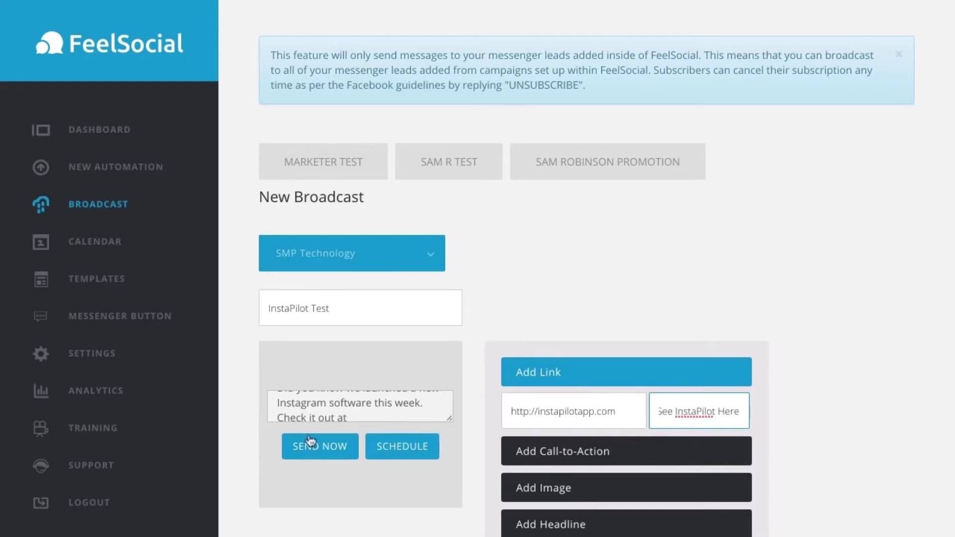
pyautogui.click(409, 450)
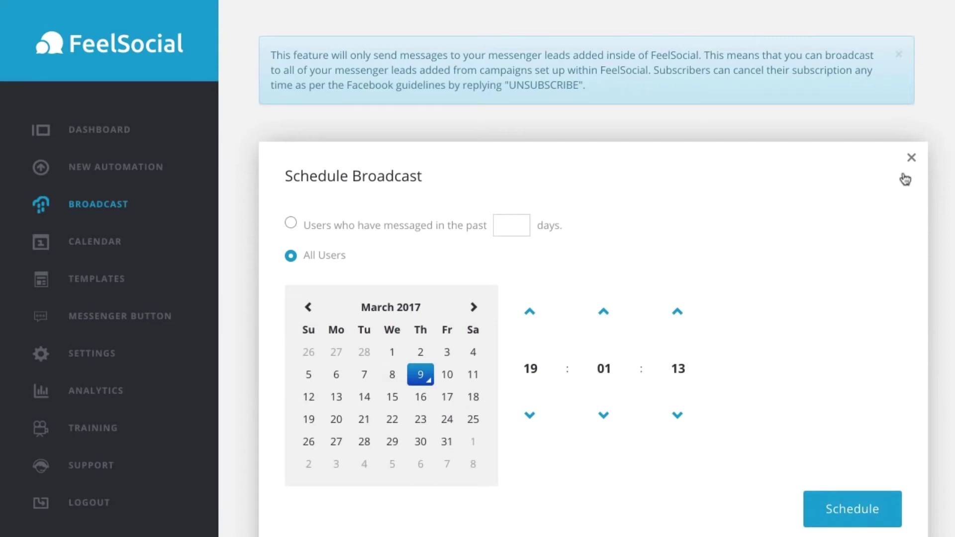
# Close the Schedule Broadcast dialog without setting a schedule
pyautogui.click(912, 158)
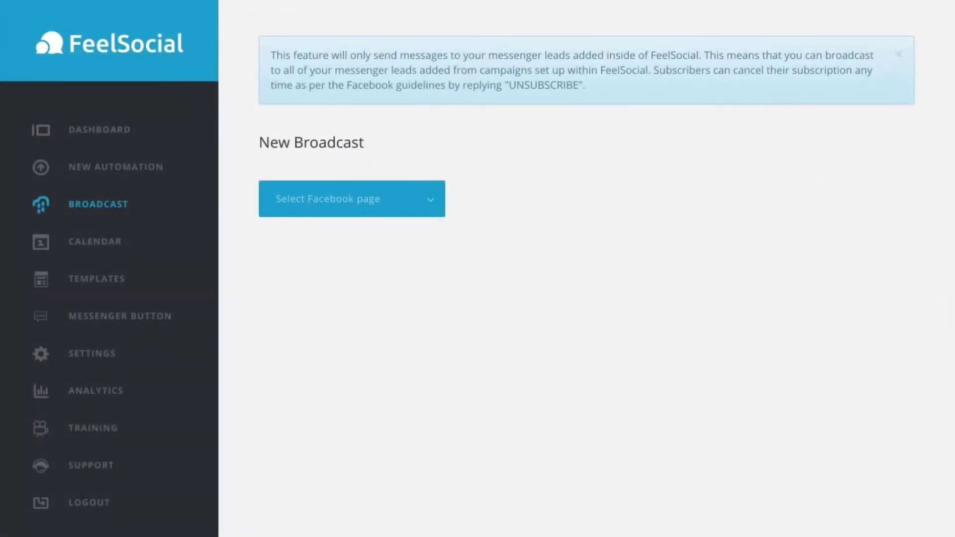
# Check the broadcast arrived in Firefox Messenger, close the InstaPilot tab, and return to FeelSocial
pyautogui.click(699, 535)
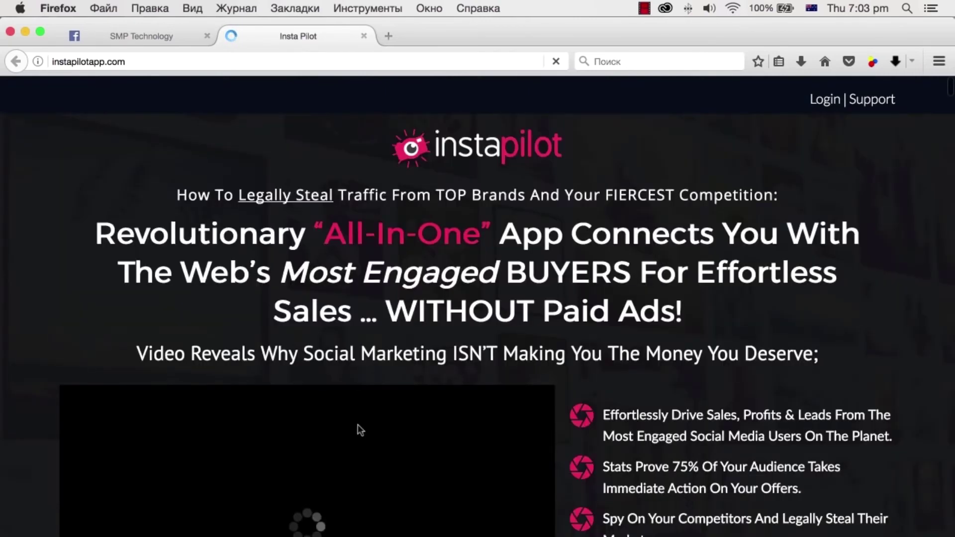
pyautogui.click(365, 36)
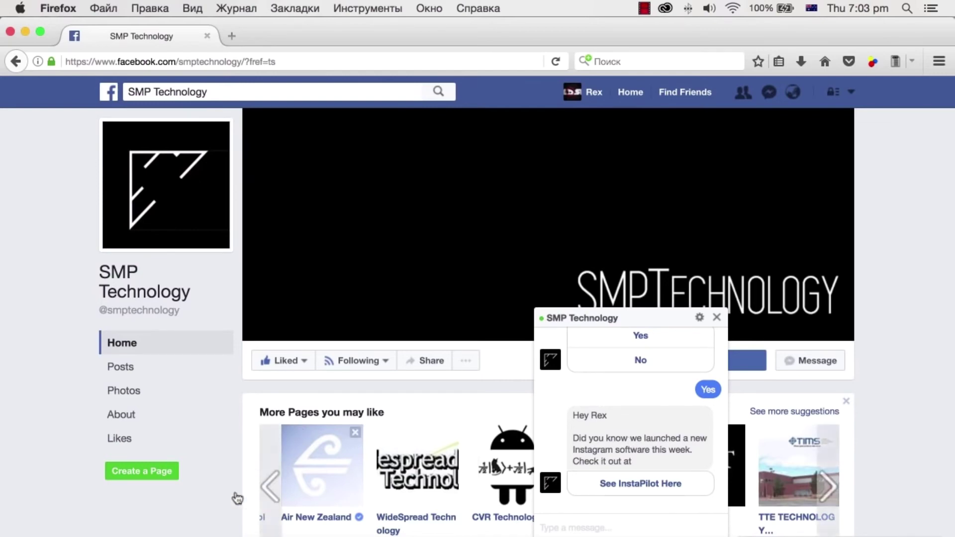
pyautogui.click(128, 532)
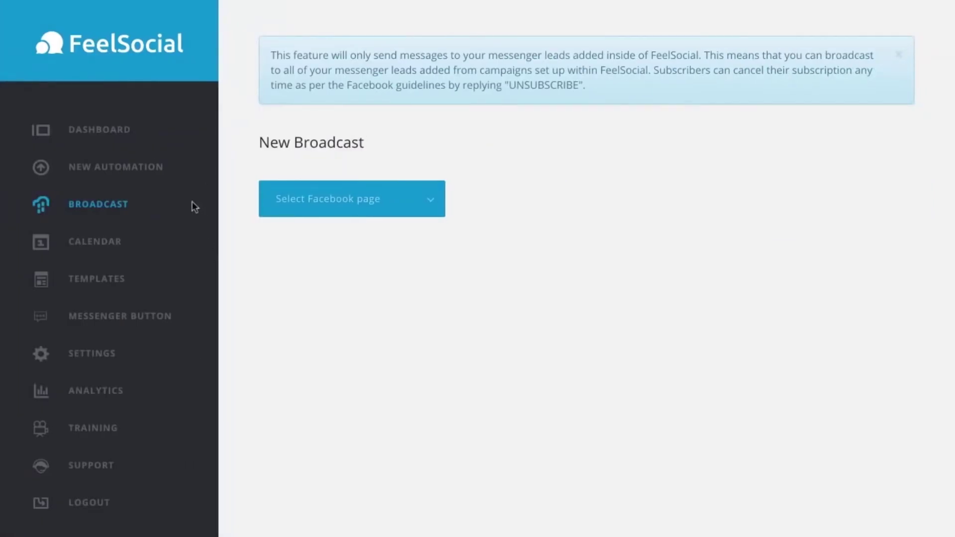
# Open the calendar to review the sent broadcasts
pyautogui.click(113, 248)
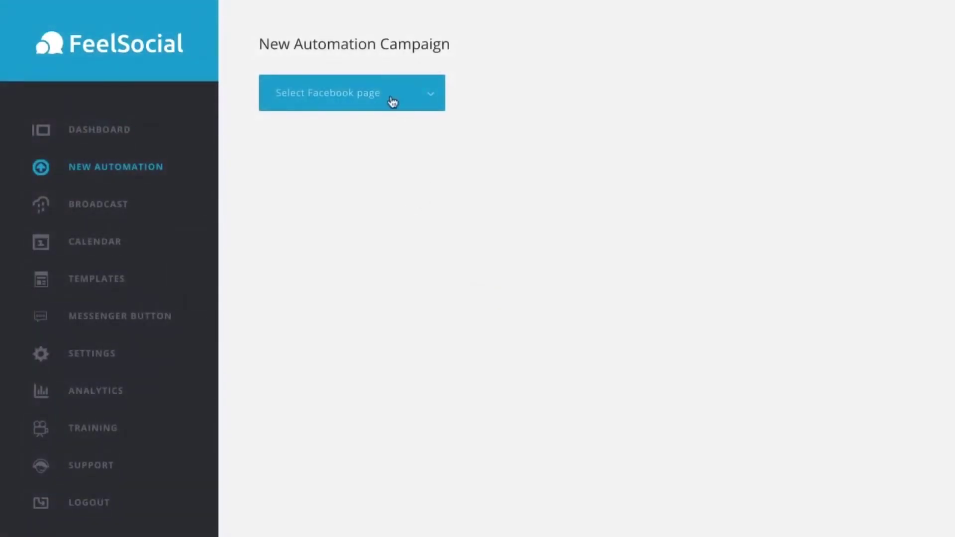
# Select the Taylor the Swift page and add a message with headline, description and call-to-action
pyautogui.click(429, 100)
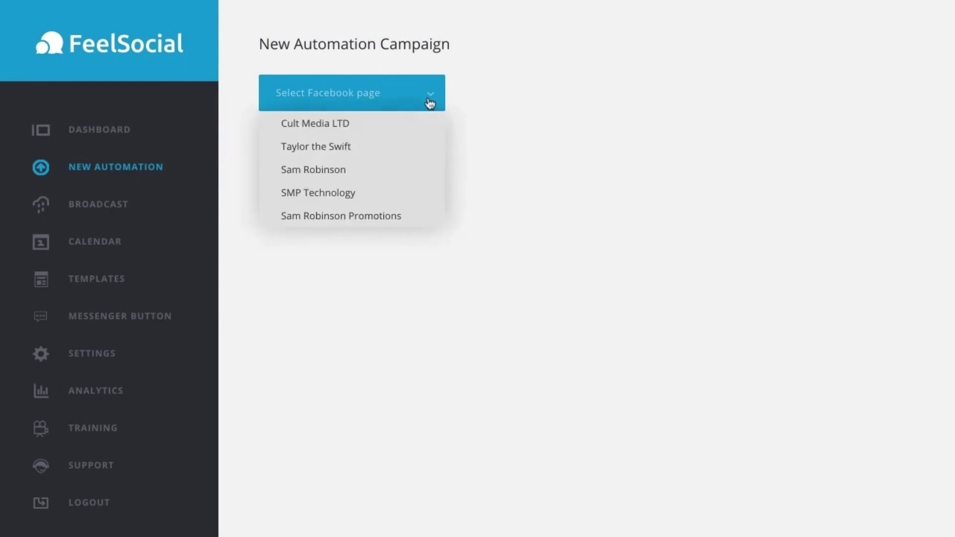
pyautogui.click(304, 150)
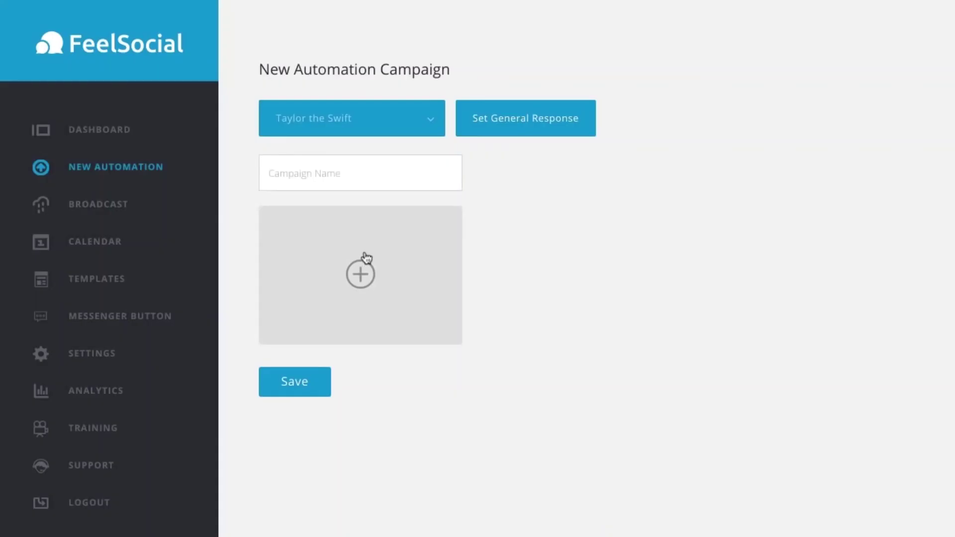
pyautogui.click(360, 271)
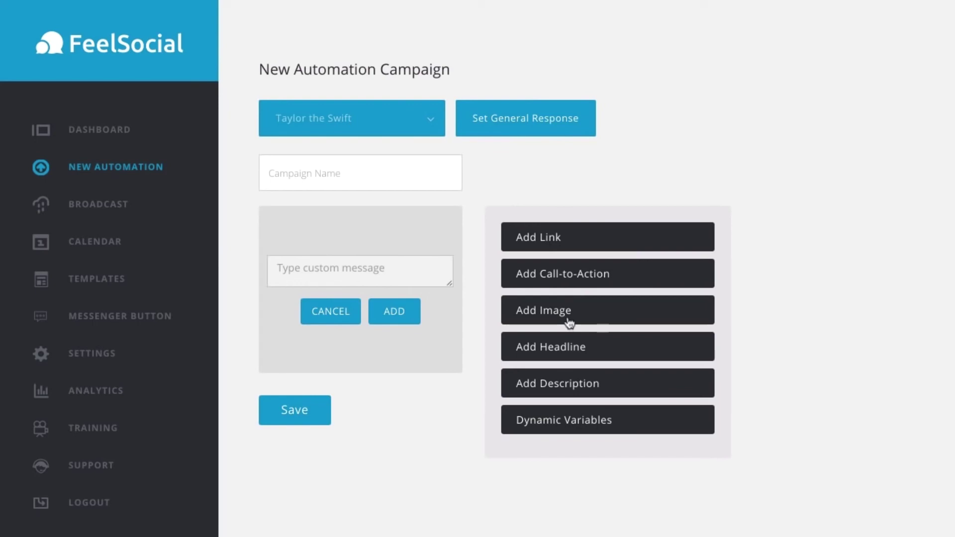
pyautogui.click(566, 347)
pyautogui.click(566, 423)
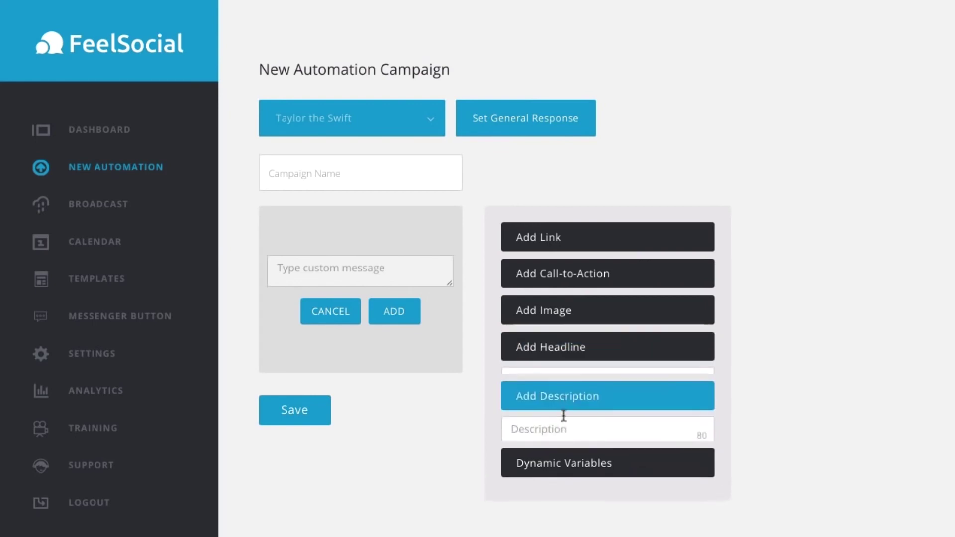
pyautogui.click(567, 273)
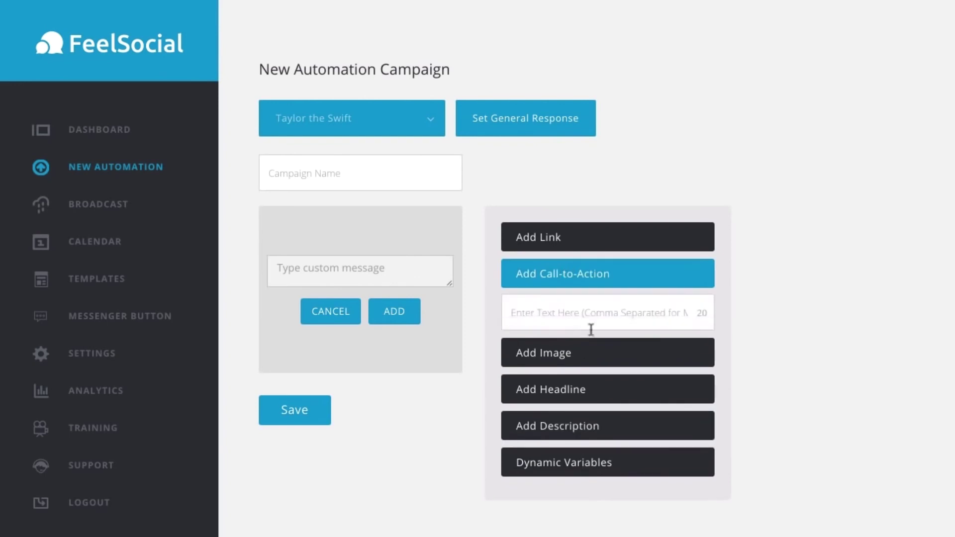